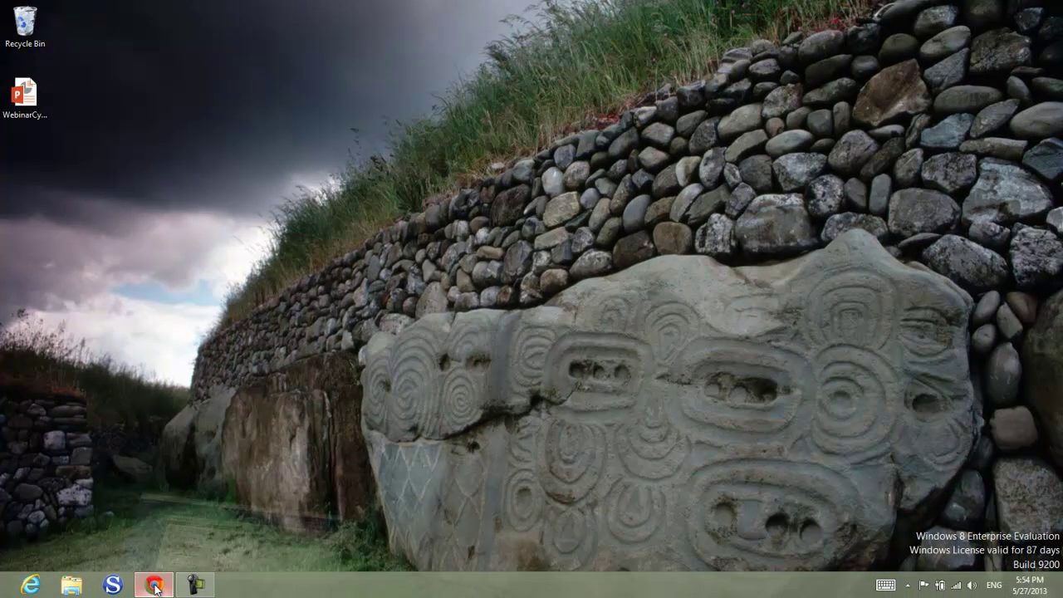
In the browser's course page, open the Learning Module Week Two labs and follow the SonicWall Phishing Quiz link under SL2
{"action": "left_click", "coordinate": [153, 586]}
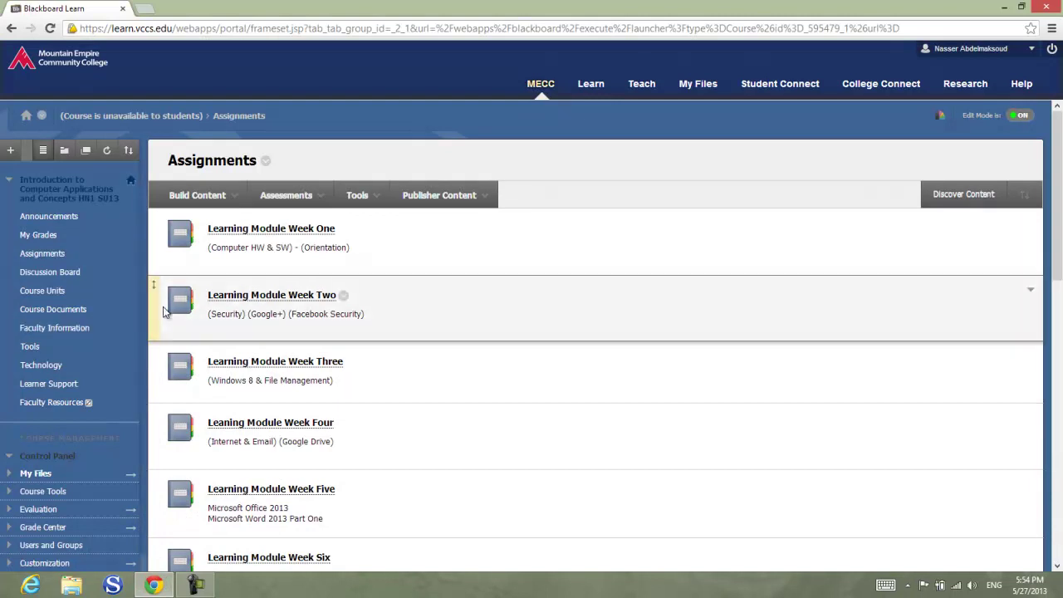
{"action": "left_click", "coordinate": [255, 295]}
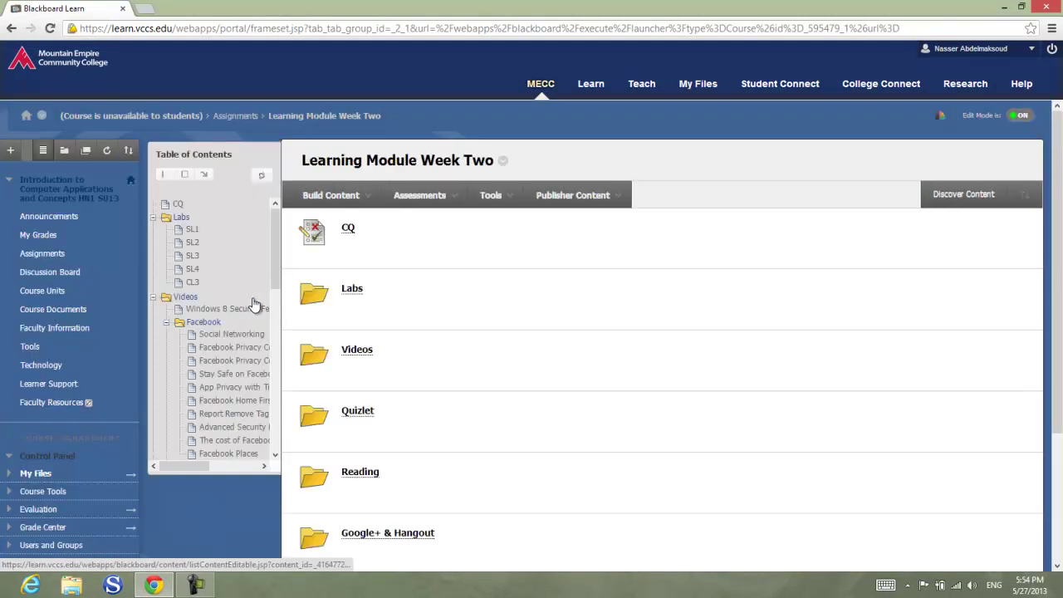
{"action": "left_click", "coordinate": [351, 289]}
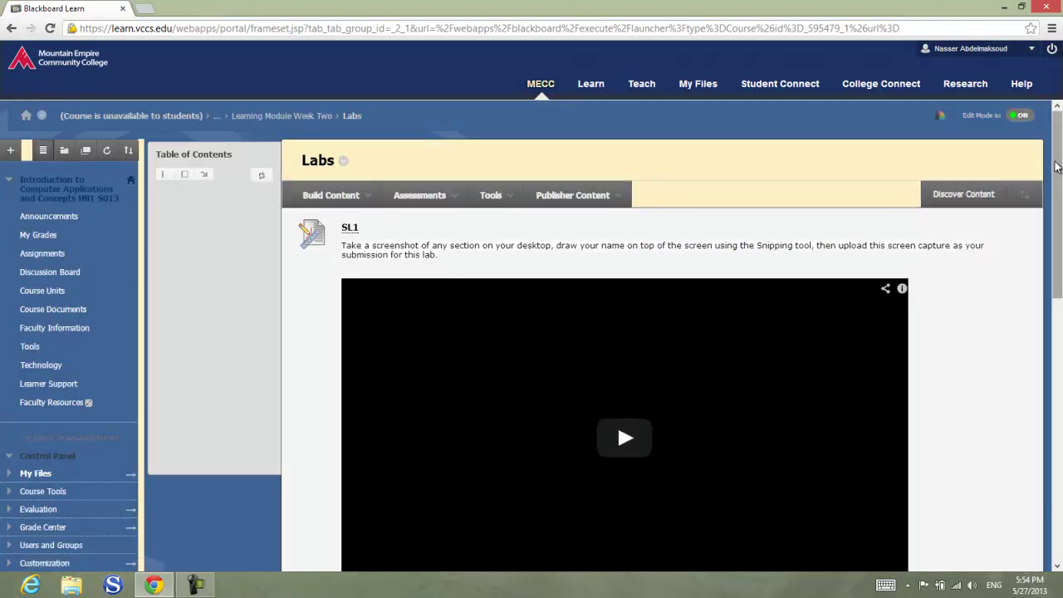
{"action": "left_click_drag", "start_coordinate": [1055, 169], "coordinate": [1059, 203]}
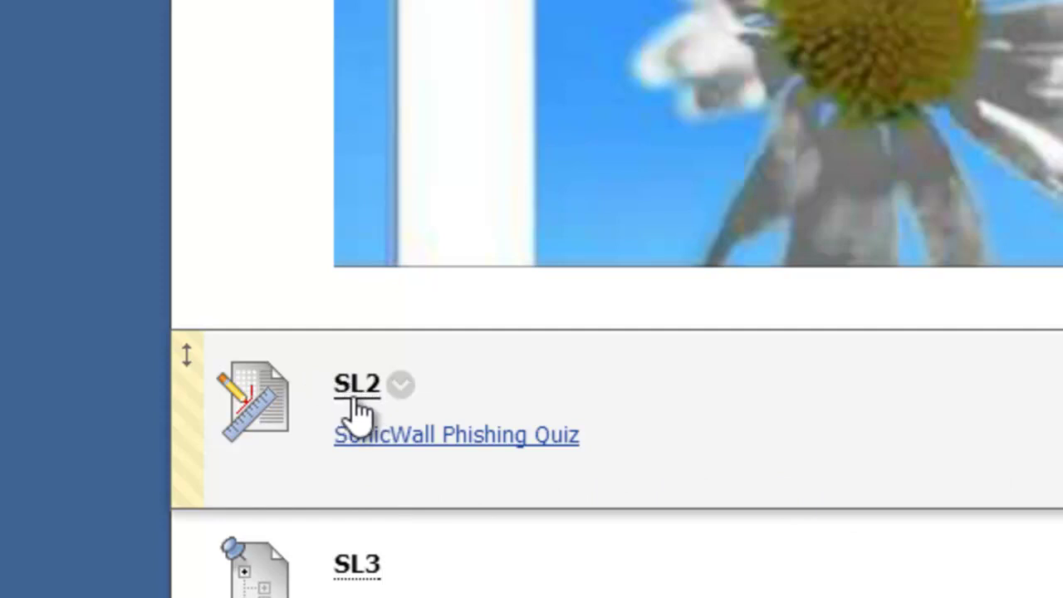
{"action": "left_click", "coordinate": [435, 437]}
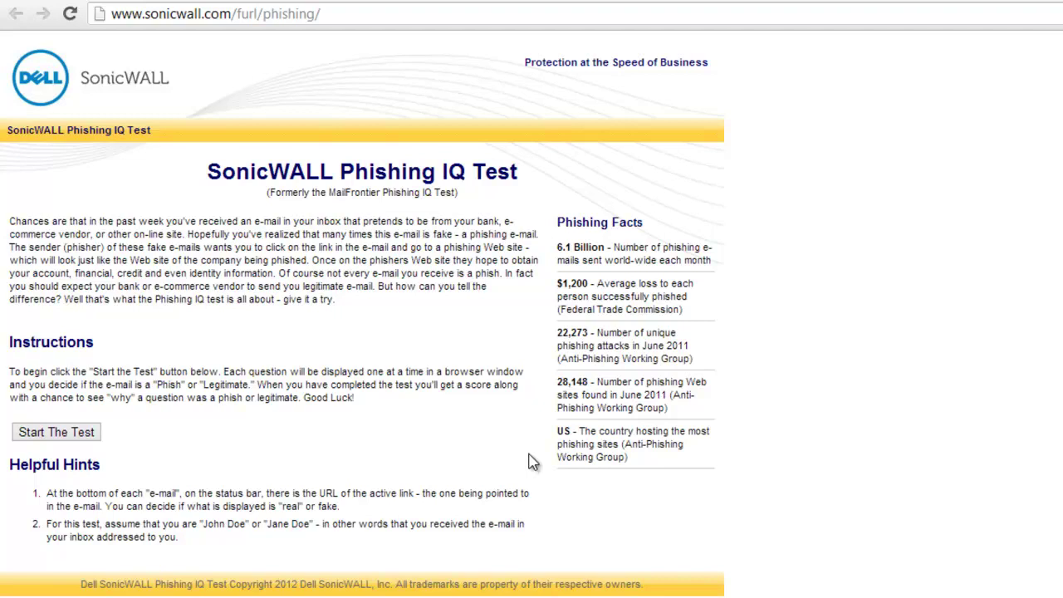
Read the phishing facts, introduction and instructions of the SonicWALL Phishing IQ Test, and start the test
{"action": "left_click", "coordinate": [559, 220]}
{"action": "left_click_drag", "start_coordinate": [558, 220], "coordinate": [647, 223]}
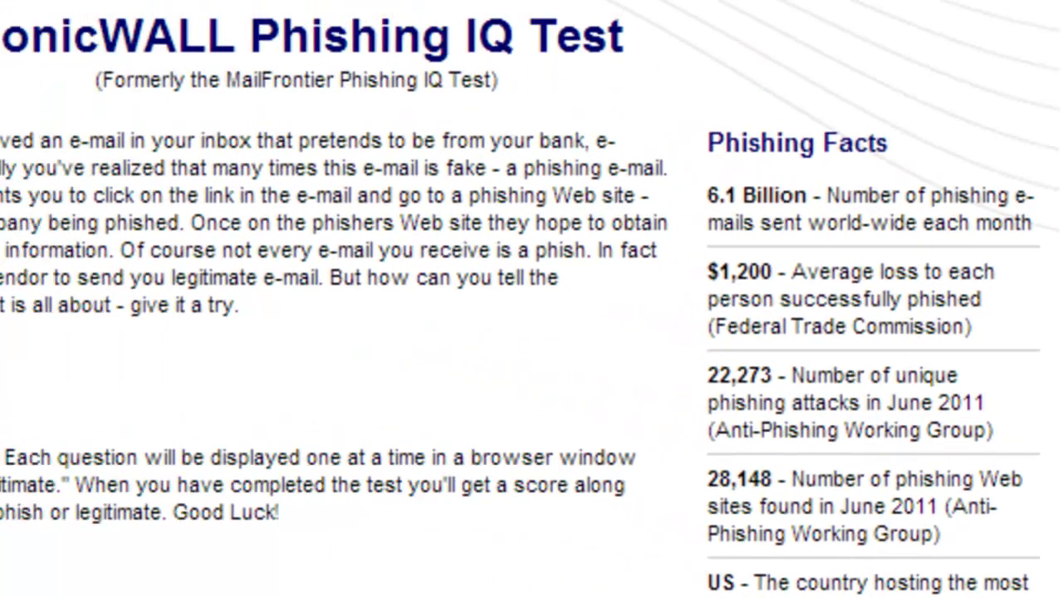
{"action": "left_click_drag", "start_coordinate": [22, 240], "coordinate": [636, 427]}
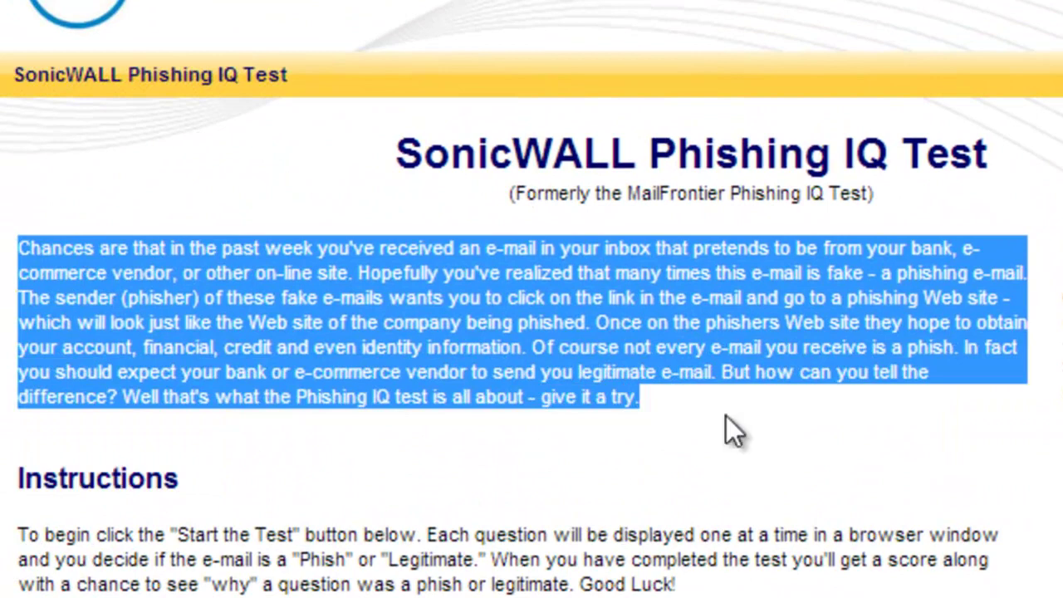
{"action": "left_click", "coordinate": [304, 530]}
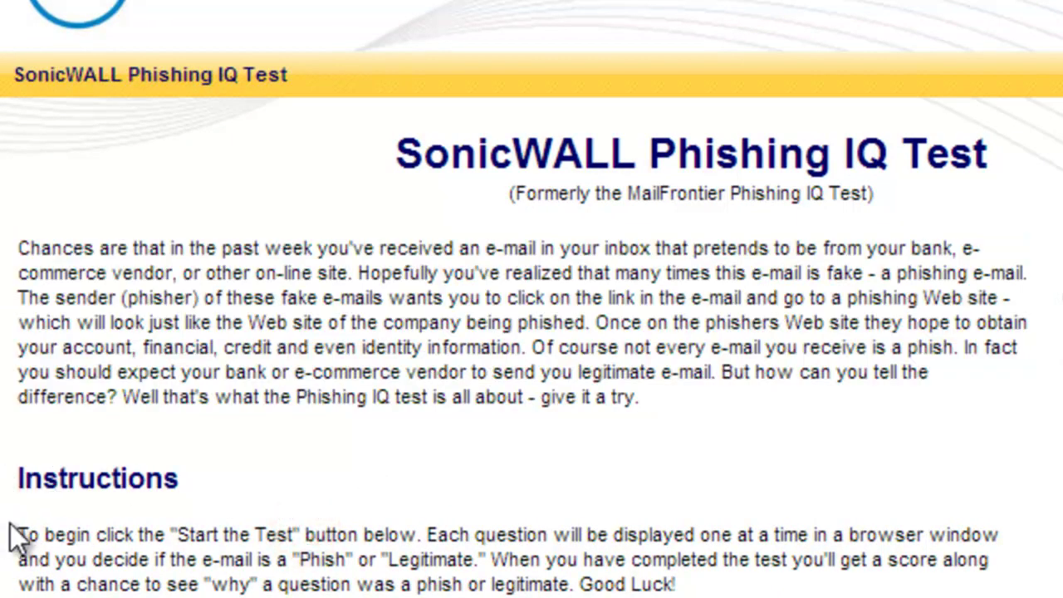
{"action": "scroll", "coordinate": [478, 498], "scroll_direction": "down", "scroll_amount": 3}
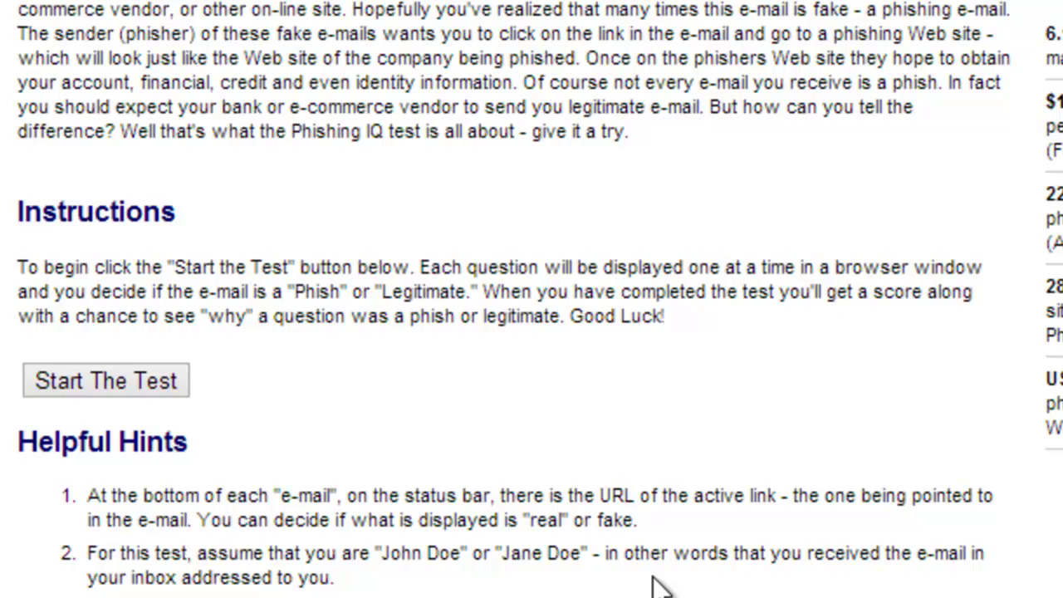
{"action": "left_click", "coordinate": [131, 376]}
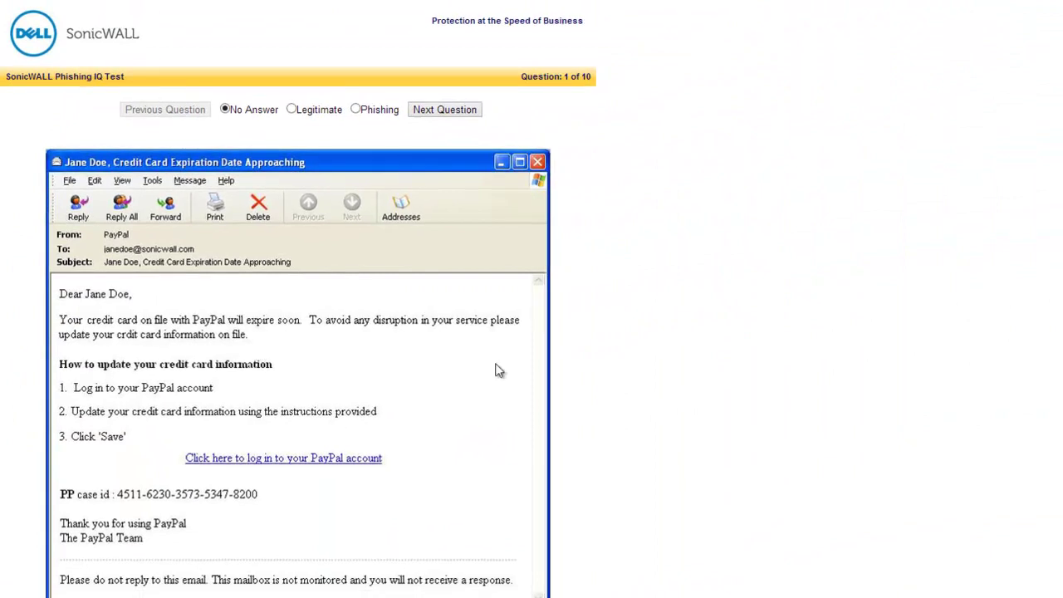
Examine the PayPal credit card expiration e-mail, mark it as Phishing and continue to the following question
{"action": "scroll", "coordinate": [298, 332], "scroll_direction": "down", "scroll_amount": 2}
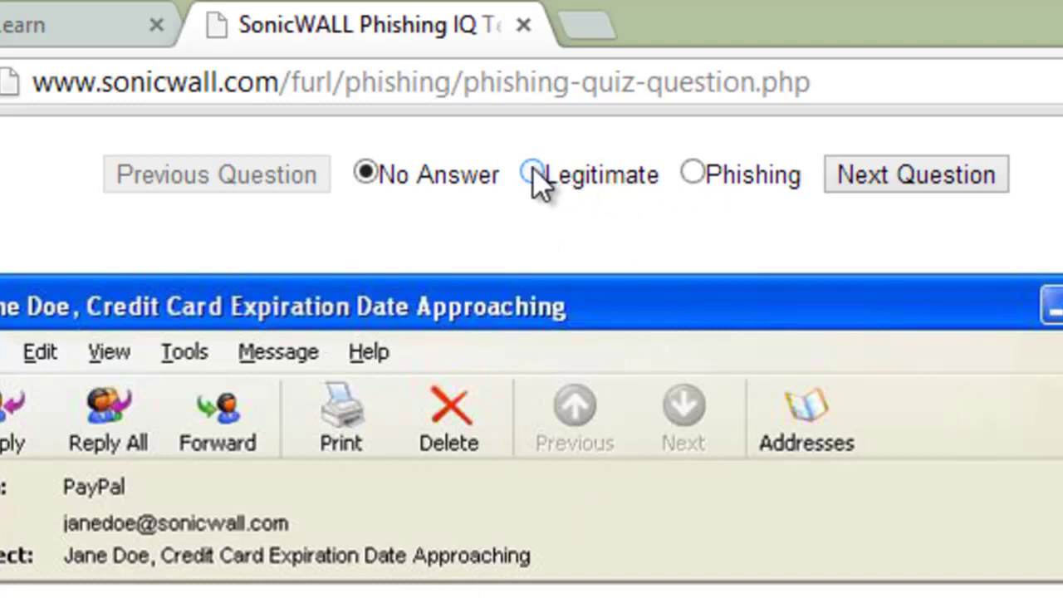
{"action": "left_click", "coordinate": [694, 175]}
{"action": "left_click", "coordinate": [866, 178]}
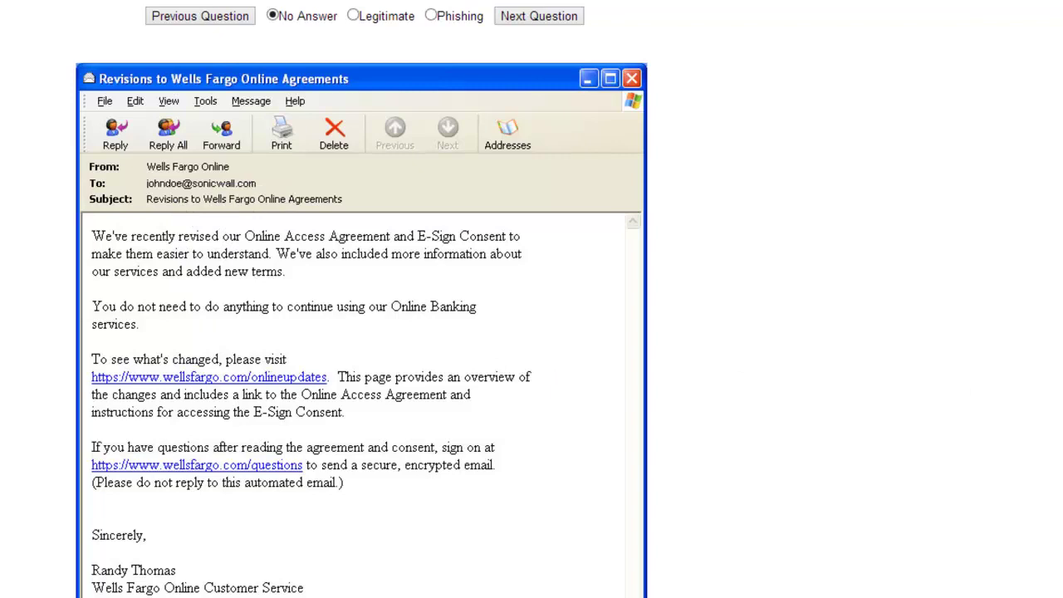
Go through the remaining quiz questions without answering them and finish the quiz
{"action": "scroll", "coordinate": [831, 385], "scroll_direction": "down", "scroll_amount": 3}
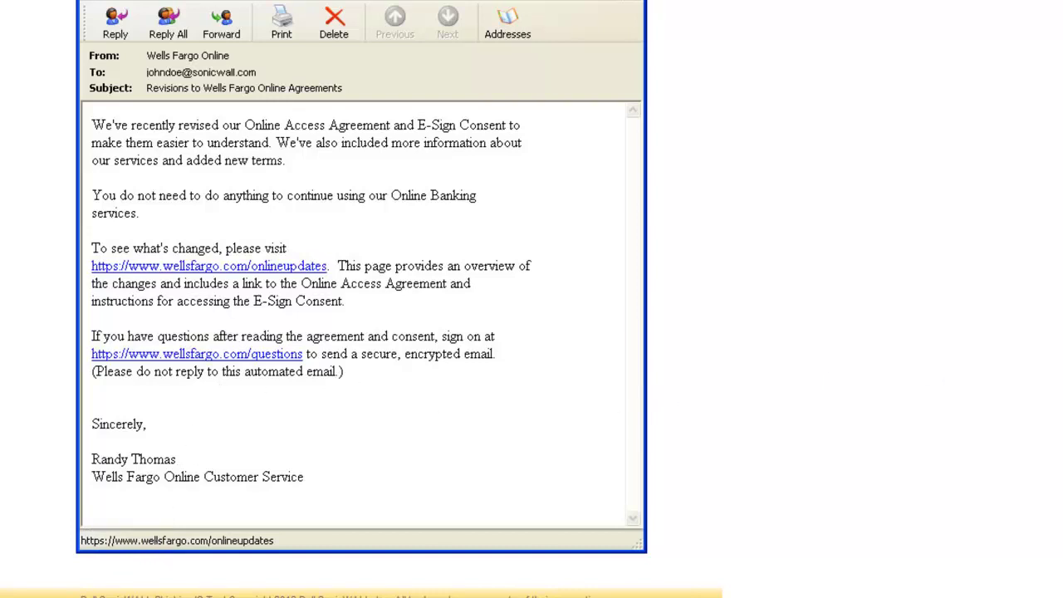
{"action": "scroll", "coordinate": [531, 299], "scroll_direction": "up", "scroll_amount": 3}
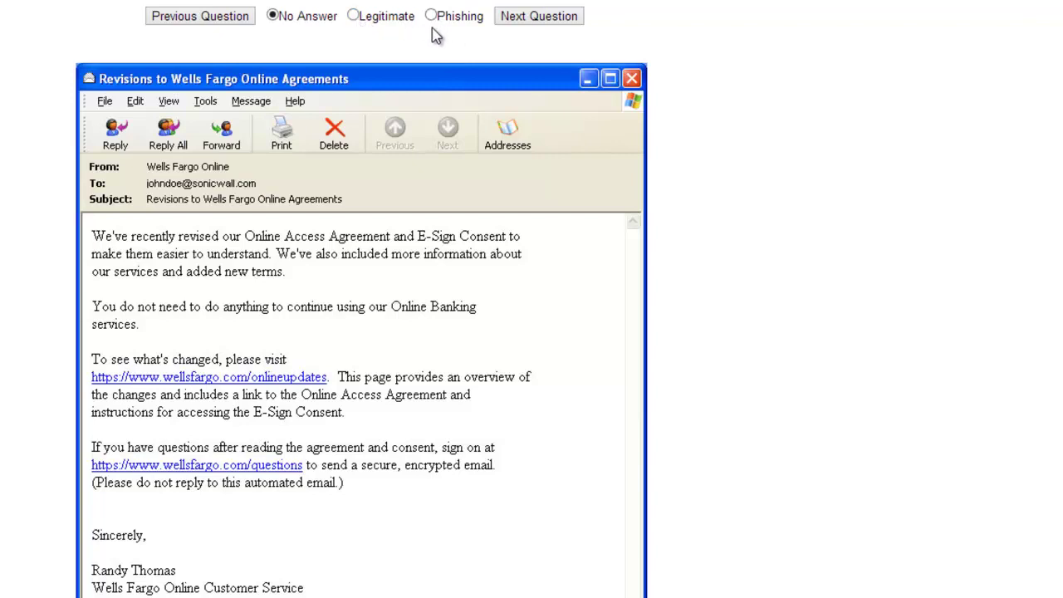
{"action": "left_click", "coordinate": [519, 23]}
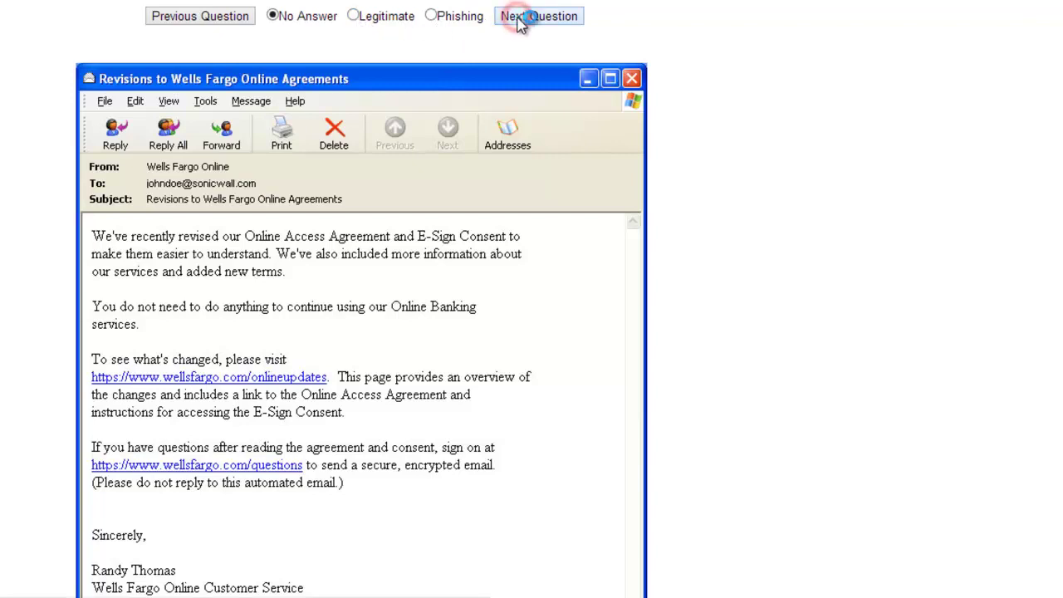
{"action": "left_click", "coordinate": [519, 23]}
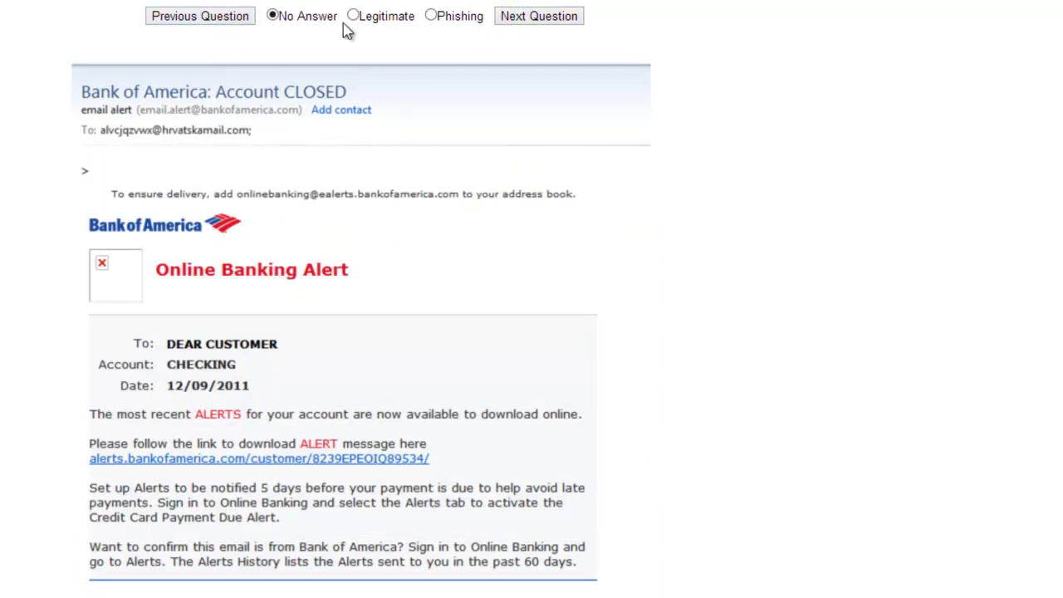
{"action": "left_click", "coordinate": [520, 26]}
{"action": "left_click", "coordinate": [521, 25]}
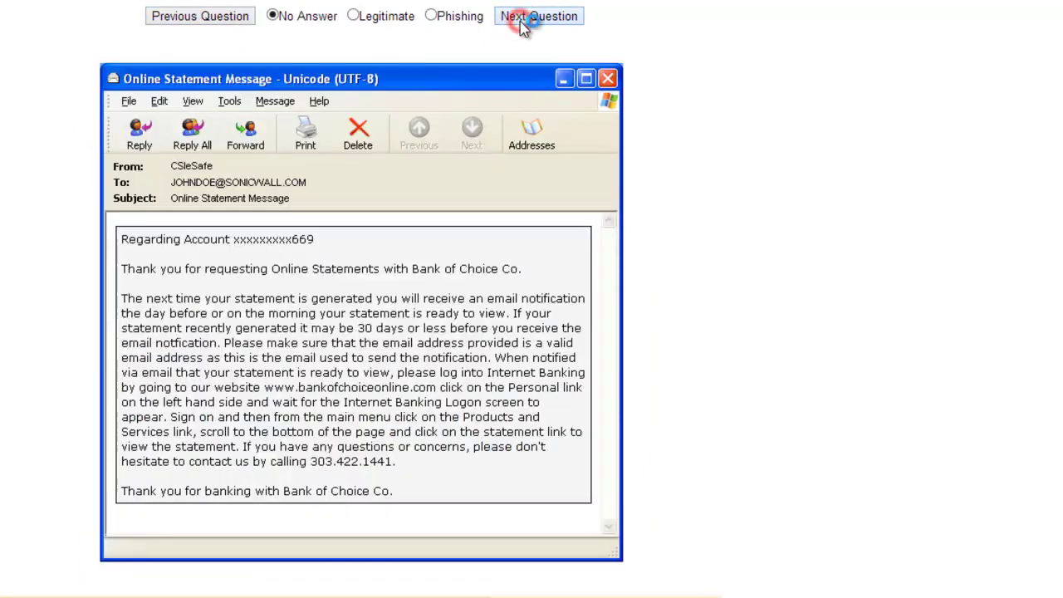
{"action": "left_click", "coordinate": [522, 25]}
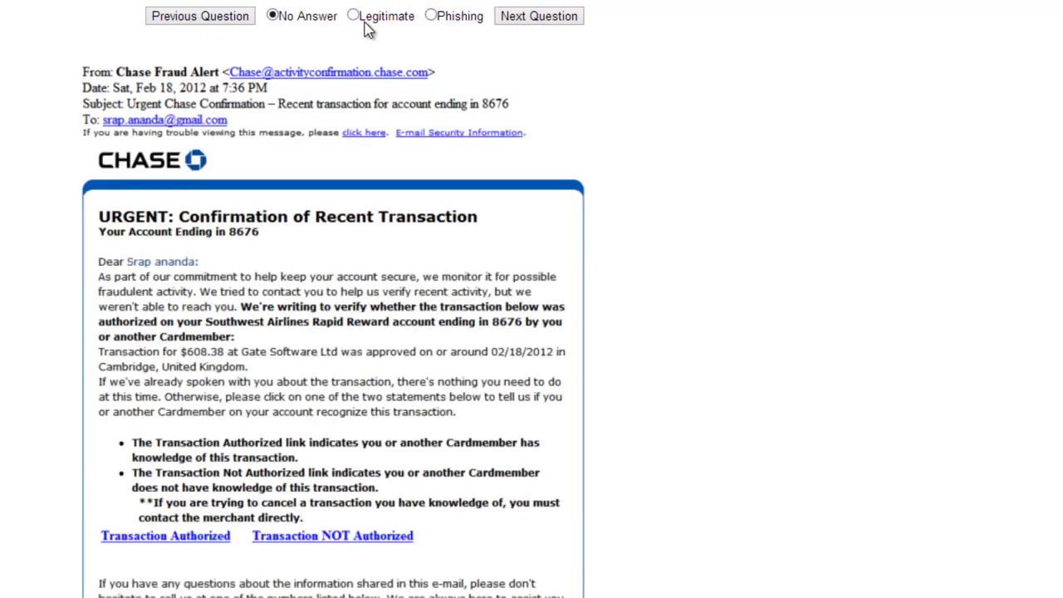
{"action": "left_click", "coordinate": [527, 20]}
{"action": "left_click", "coordinate": [531, 21]}
{"action": "left_click", "coordinate": [532, 18]}
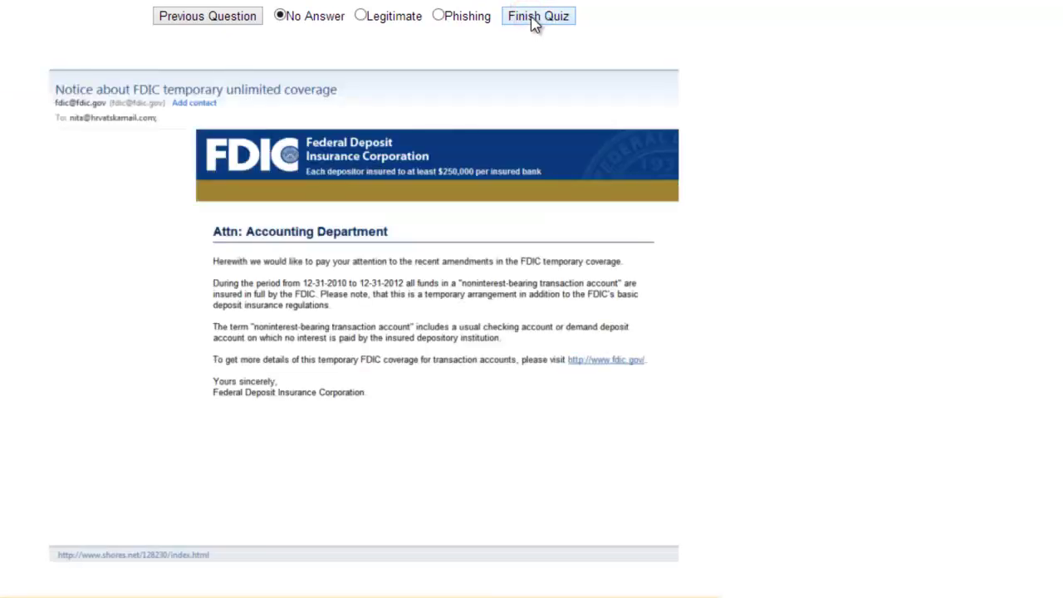
{"action": "left_click", "coordinate": [536, 20]}
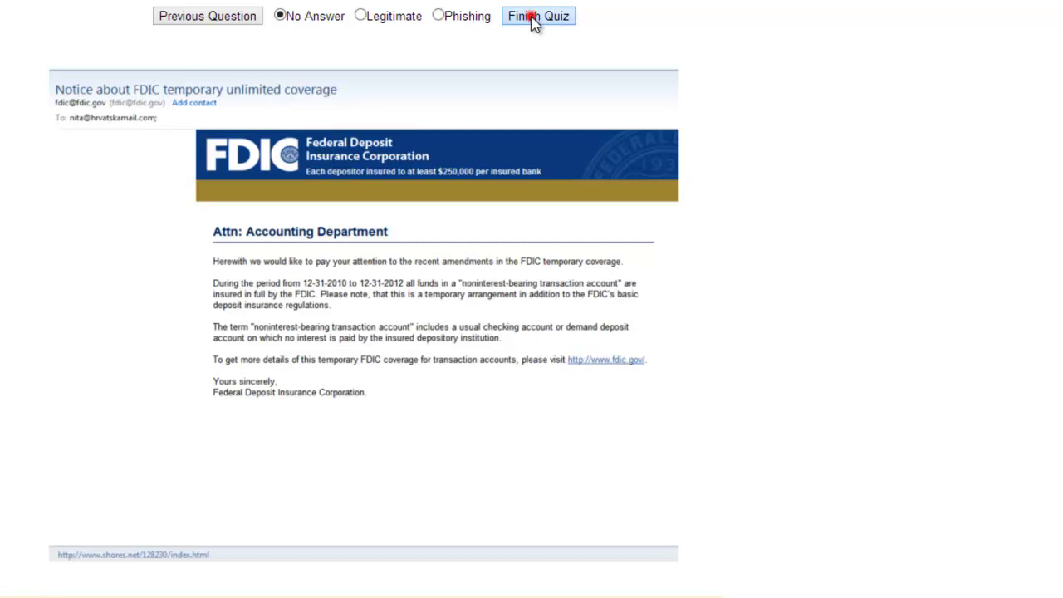
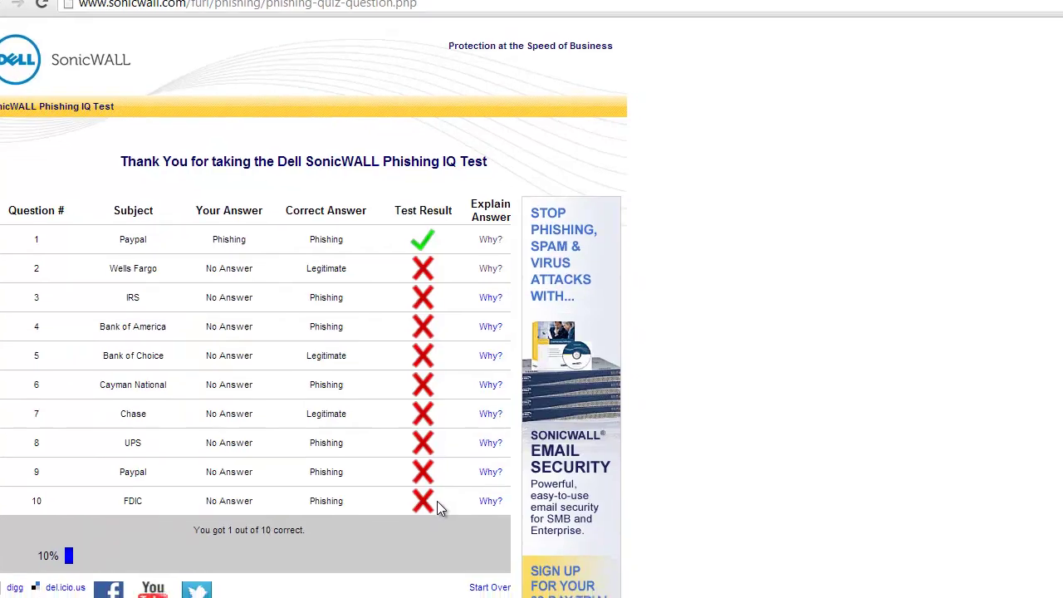
Open the Snipping Tool and capture a rectangular snip of the quiz results page
{"action": "key", "text": "super"}
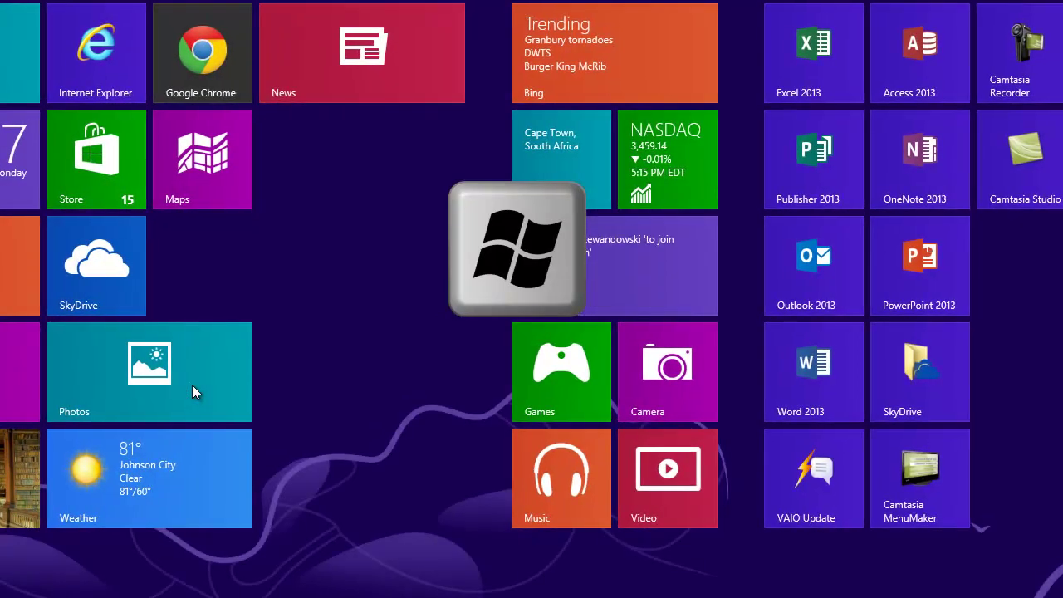
{"action": "type", "text": "snipp"}
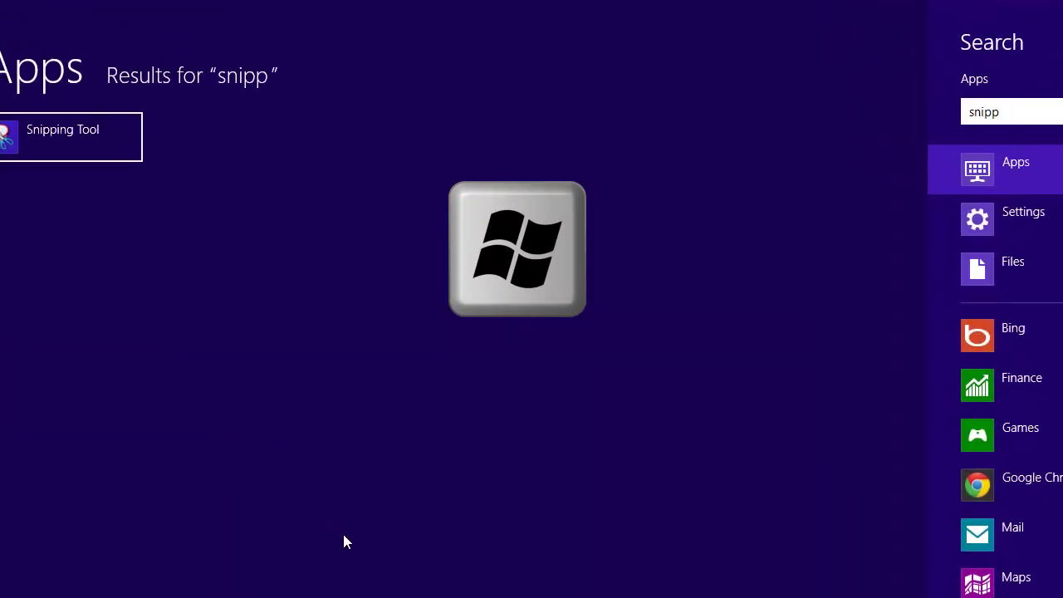
{"action": "key", "text": "Return"}
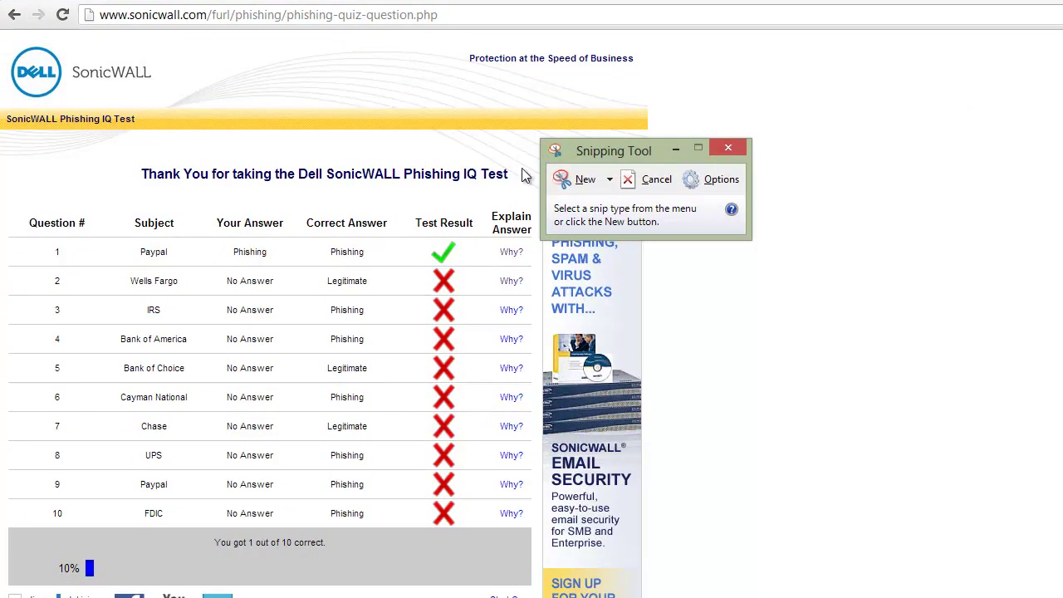
{"action": "left_click", "coordinate": [570, 181]}
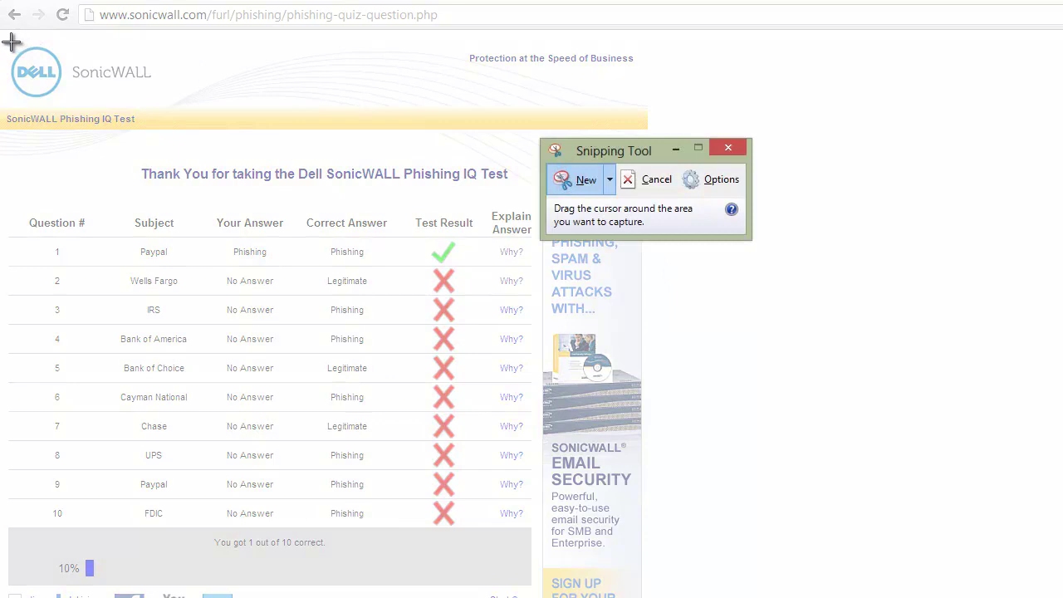
{"action": "left_click_drag", "start_coordinate": [5, 44], "coordinate": [429, 487]}
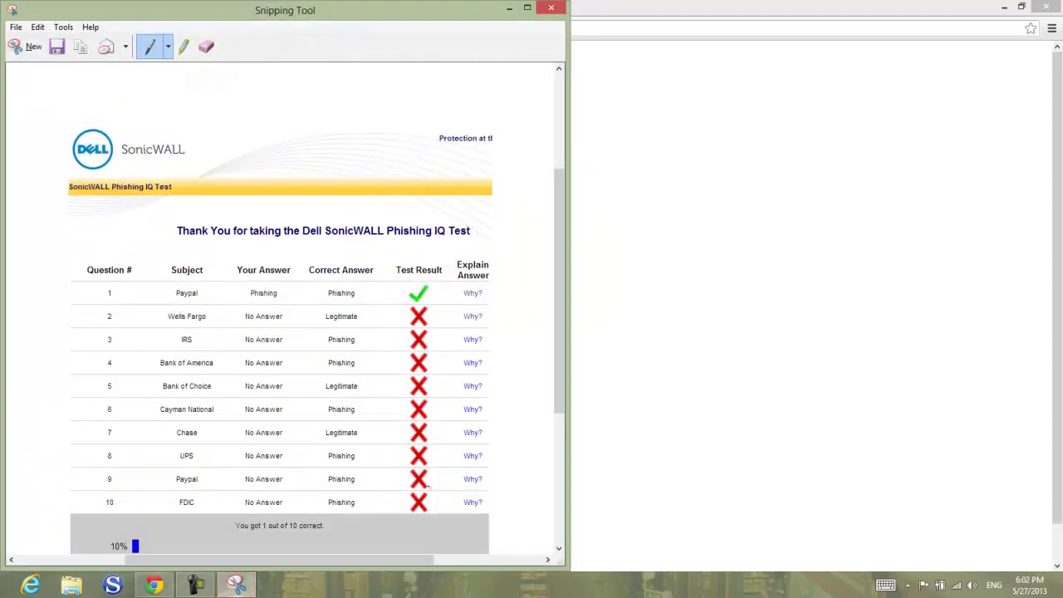
Try the highlighter and the Custom Pen as markup tools for the captured results
{"action": "left_click", "coordinate": [167, 49]}
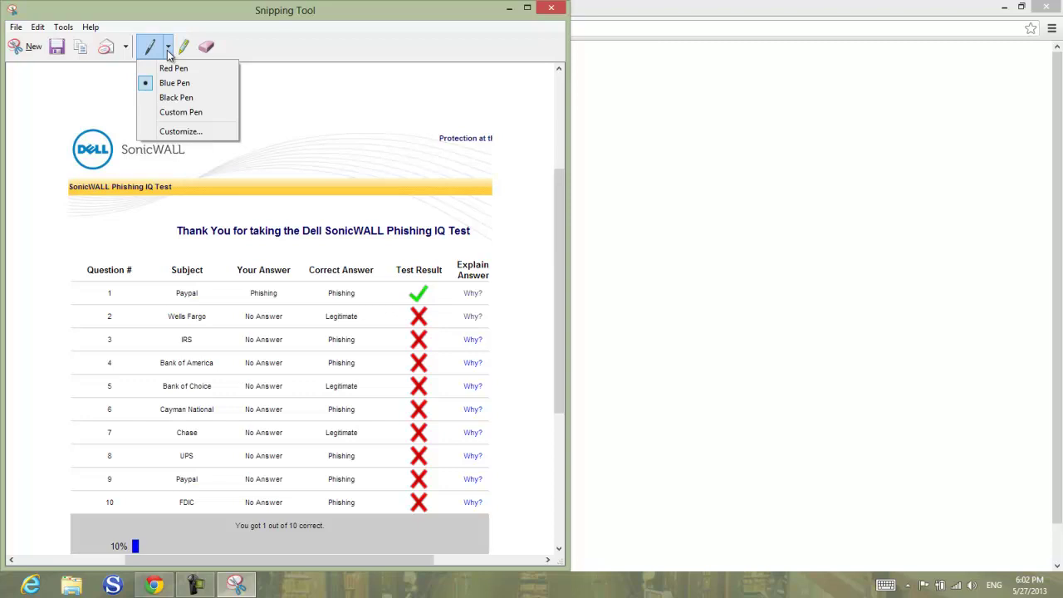
{"action": "left_click", "coordinate": [185, 51]}
{"action": "left_click", "coordinate": [180, 48]}
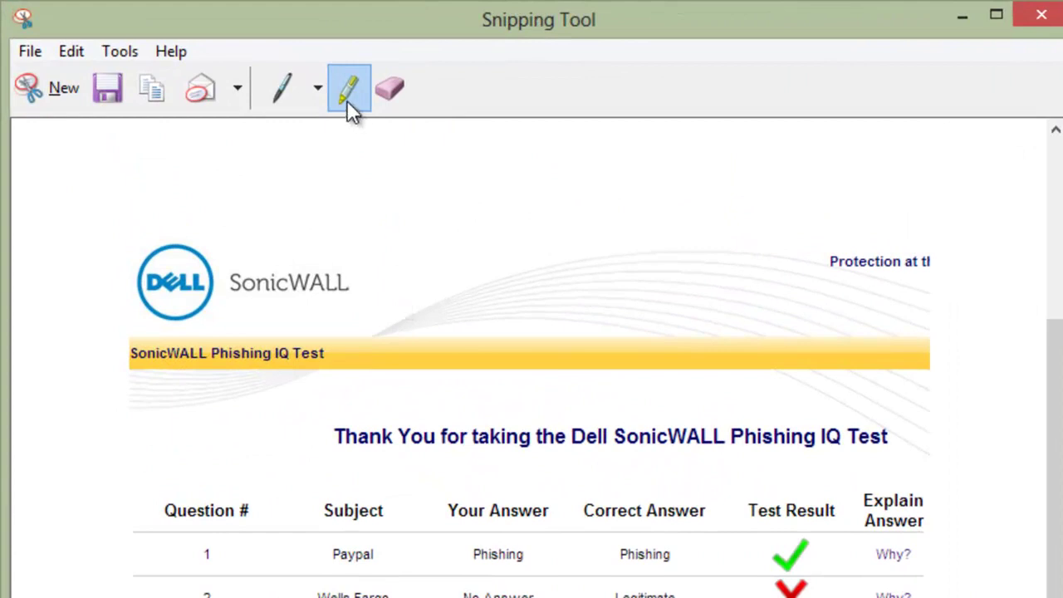
{"action": "left_click", "coordinate": [289, 89]}
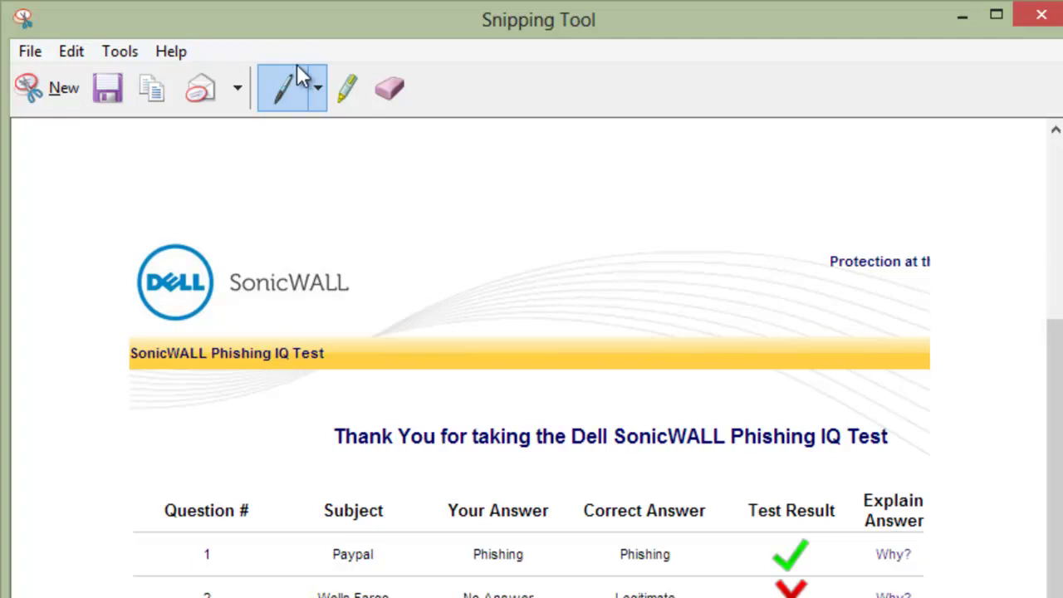
{"action": "left_click", "coordinate": [317, 86]}
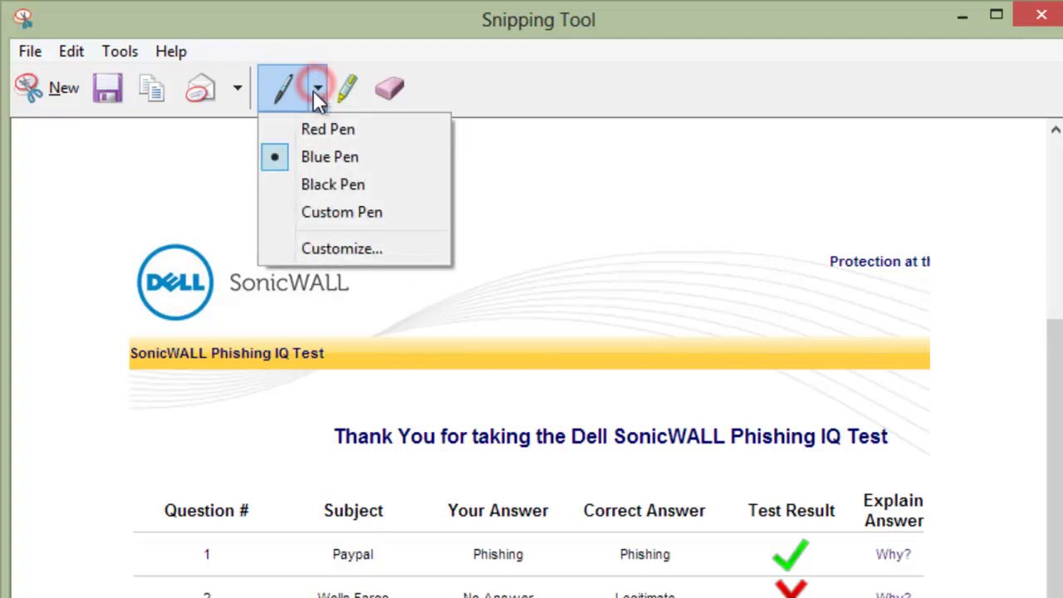
{"action": "left_click", "coordinate": [338, 156]}
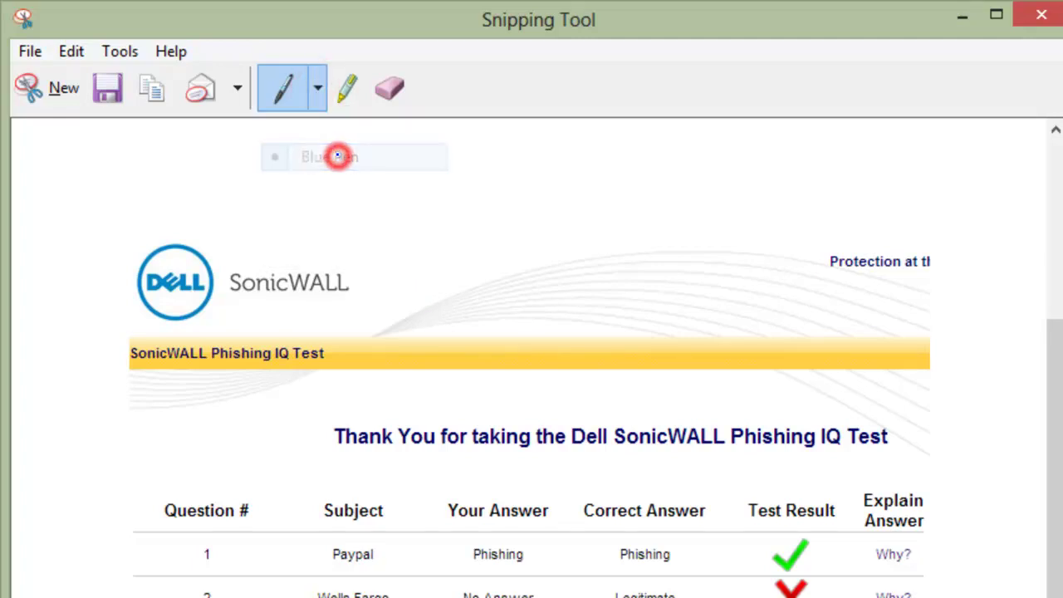
{"action": "left_click", "coordinate": [323, 100]}
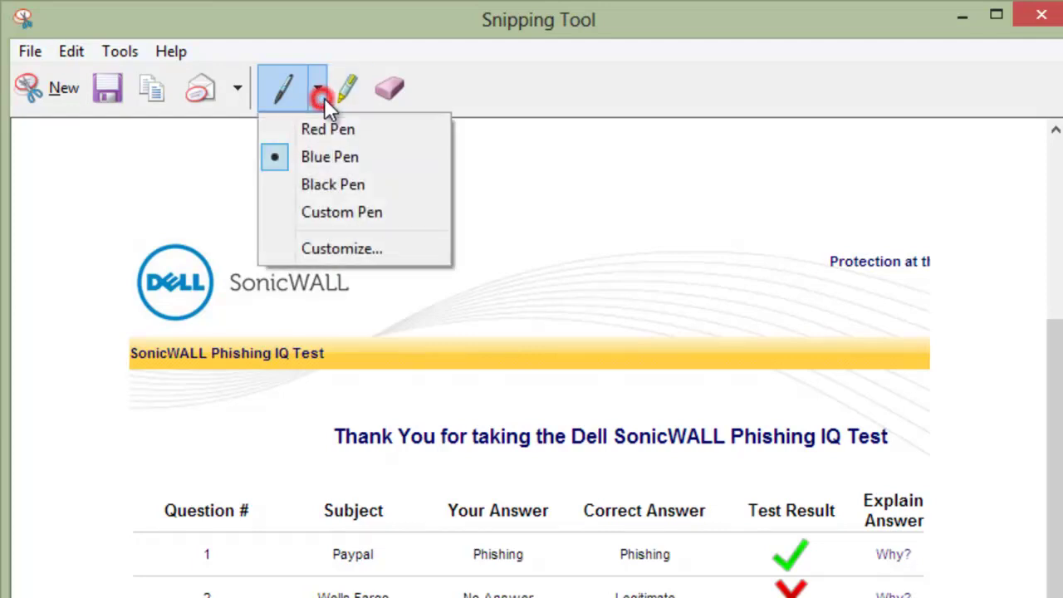
{"action": "left_click", "coordinate": [326, 212]}
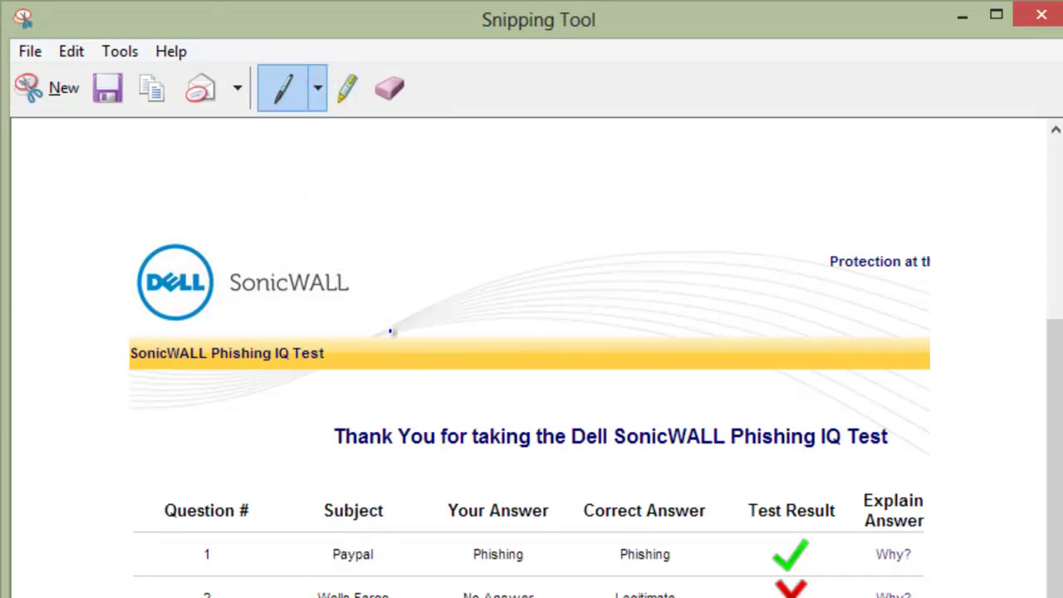
Choose the Blue Pen for writing on the captured quiz results
{"action": "left_click", "coordinate": [322, 78]}
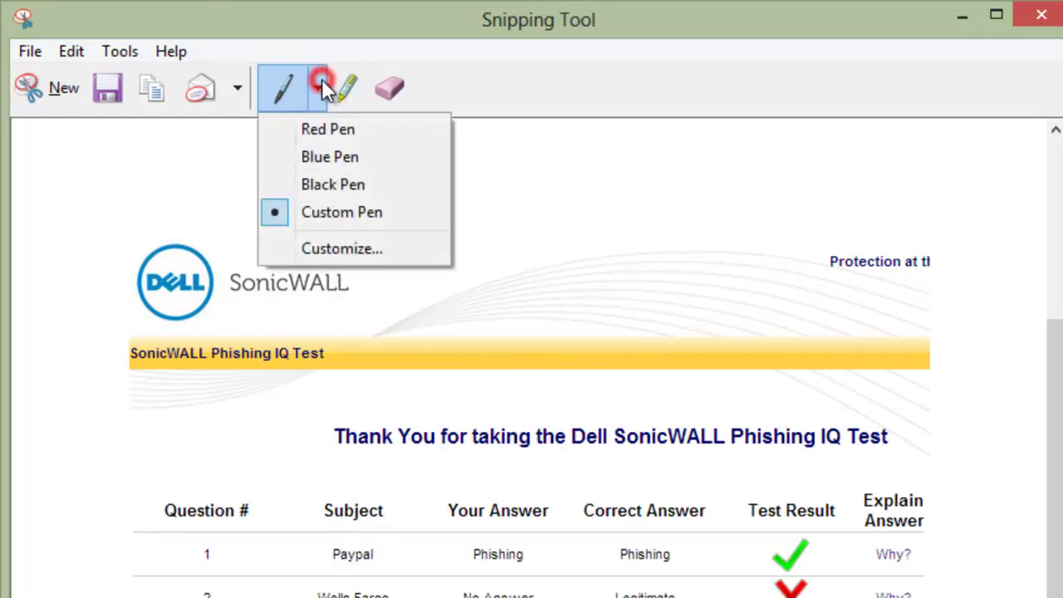
{"action": "left_click", "coordinate": [309, 156]}
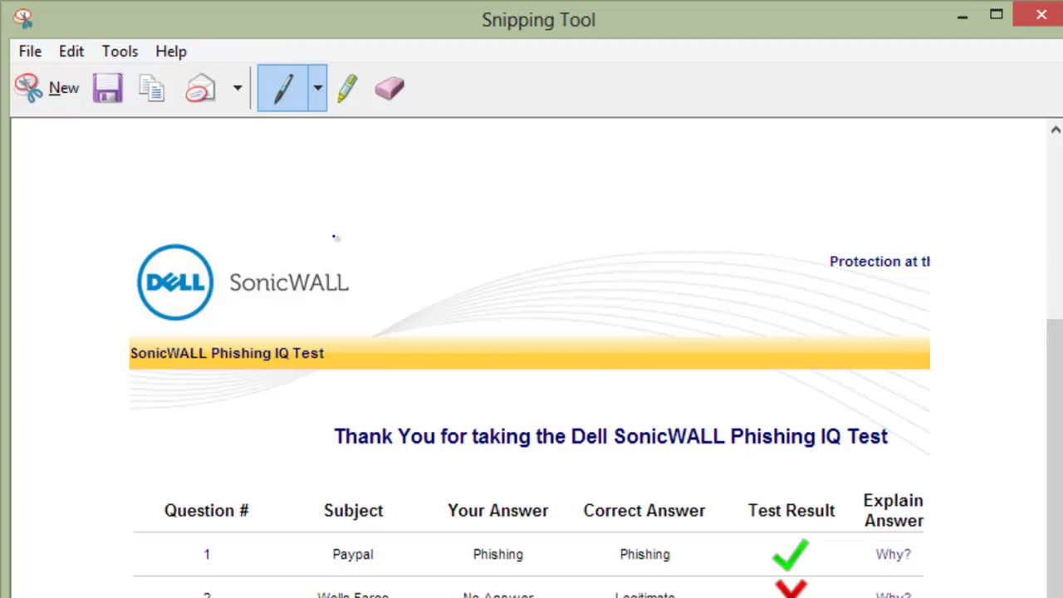
Handwrite the student's first and last name in blue above the header of the captured quiz results
{"action": "mouse_move", "coordinate": [333, 237]}
{"action": "left_mouse_down"}
{"action": "mouse_move", "coordinate": [358, 239]}
{"action": "mouse_move", "coordinate": [355, 195]}
{"action": "mouse_move", "coordinate": [390, 226]}
{"action": "mouse_move", "coordinate": [408, 198]}
{"action": "mouse_move", "coordinate": [407, 219]}
{"action": "mouse_move", "coordinate": [419, 191]}
{"action": "mouse_move", "coordinate": [428, 218]}
{"action": "mouse_move", "coordinate": [448, 177]}
{"action": "mouse_move", "coordinate": [466, 198]}
{"action": "mouse_move", "coordinate": [465, 177]}
{"action": "mouse_move", "coordinate": [493, 169]}
{"action": "left_mouse_up"}
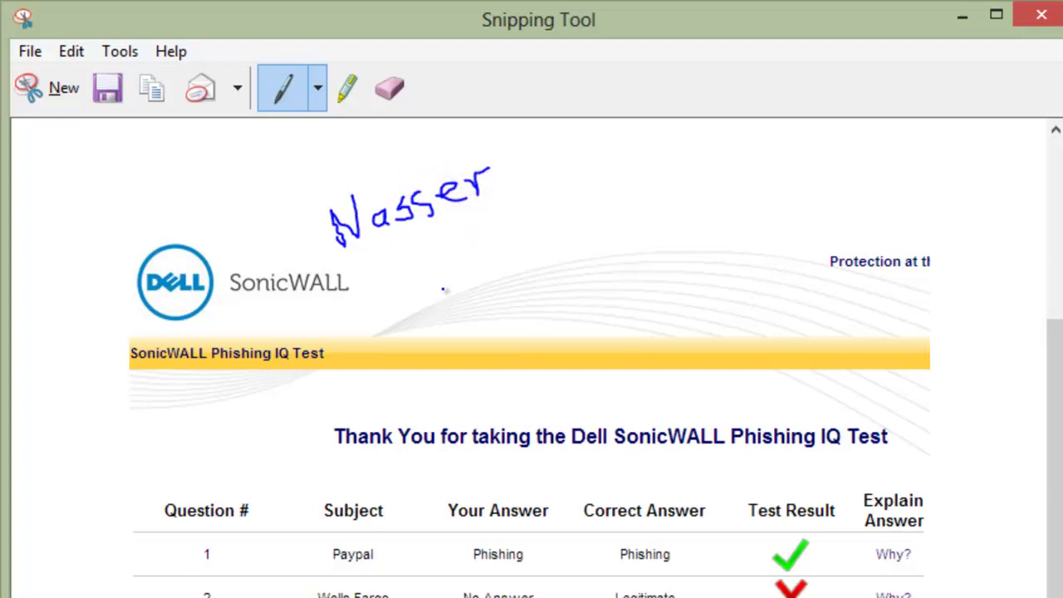
{"action": "mouse_move", "coordinate": [384, 260]}
{"action": "left_mouse_down"}
{"action": "mouse_move", "coordinate": [388, 291]}
{"action": "mouse_move", "coordinate": [430, 247]}
{"action": "mouse_move", "coordinate": [453, 279]}
{"action": "mouse_move", "coordinate": [470, 244]}
{"action": "mouse_move", "coordinate": [480, 247]}
{"action": "mouse_move", "coordinate": [474, 218]}
{"action": "mouse_move", "coordinate": [497, 263]}
{"action": "mouse_move", "coordinate": [491, 232]}
{"action": "mouse_move", "coordinate": [502, 214]}
{"action": "mouse_move", "coordinate": [528, 243]}
{"action": "left_mouse_up"}
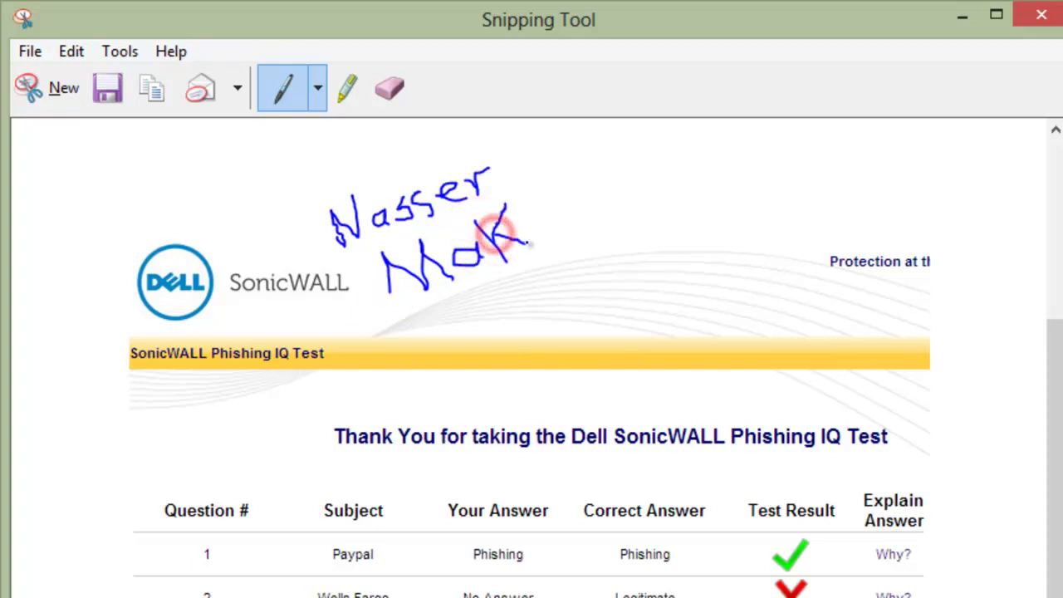
{"action": "mouse_move", "coordinate": [523, 201]}
{"action": "left_mouse_down"}
{"action": "mouse_move", "coordinate": [552, 225]}
{"action": "mouse_move", "coordinate": [532, 239]}
{"action": "left_mouse_up"}
{"action": "mouse_move", "coordinate": [556, 200]}
{"action": "left_mouse_down"}
{"action": "mouse_move", "coordinate": [563, 214]}
{"action": "mouse_move", "coordinate": [567, 191]}
{"action": "mouse_move", "coordinate": [588, 201]}
{"action": "mouse_move", "coordinate": [628, 191]}
{"action": "mouse_move", "coordinate": [605, 146]}
{"action": "mouse_move", "coordinate": [651, 180]}
{"action": "left_mouse_up"}
{"action": "left_click", "coordinate": [626, 175]}
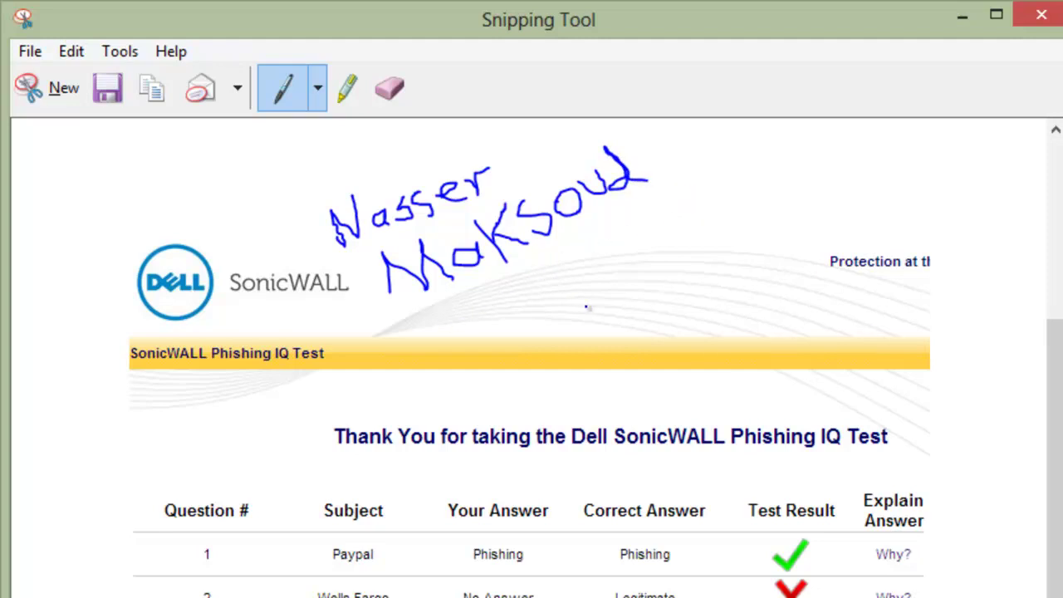
Save the annotated snip as the PNG file PhishingLab in the Pictures library and close the Snipping Tool
{"action": "left_click", "coordinate": [107, 90]}
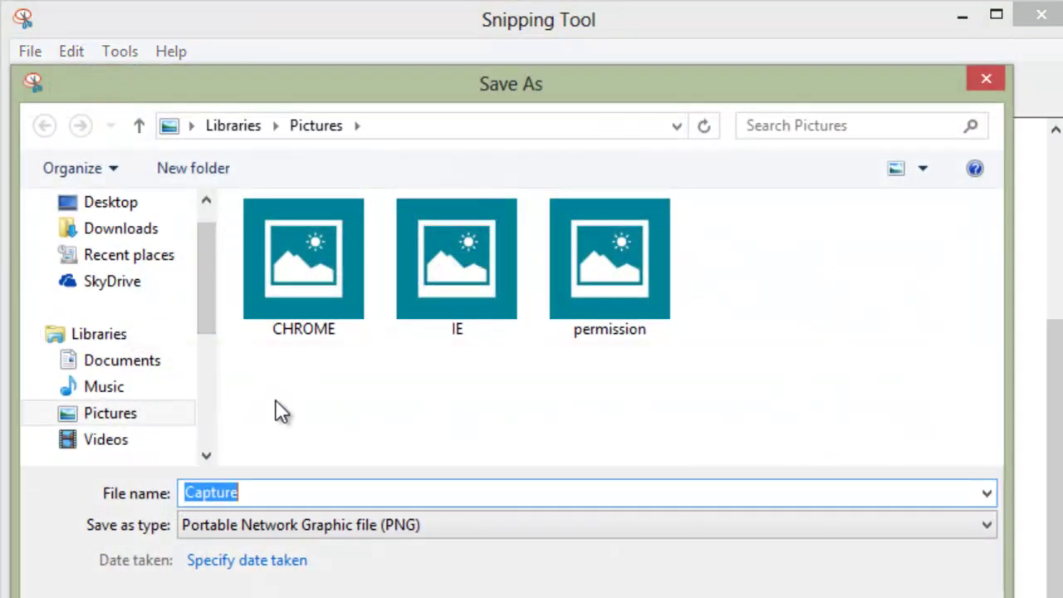
{"action": "type", "text": "Ph"}
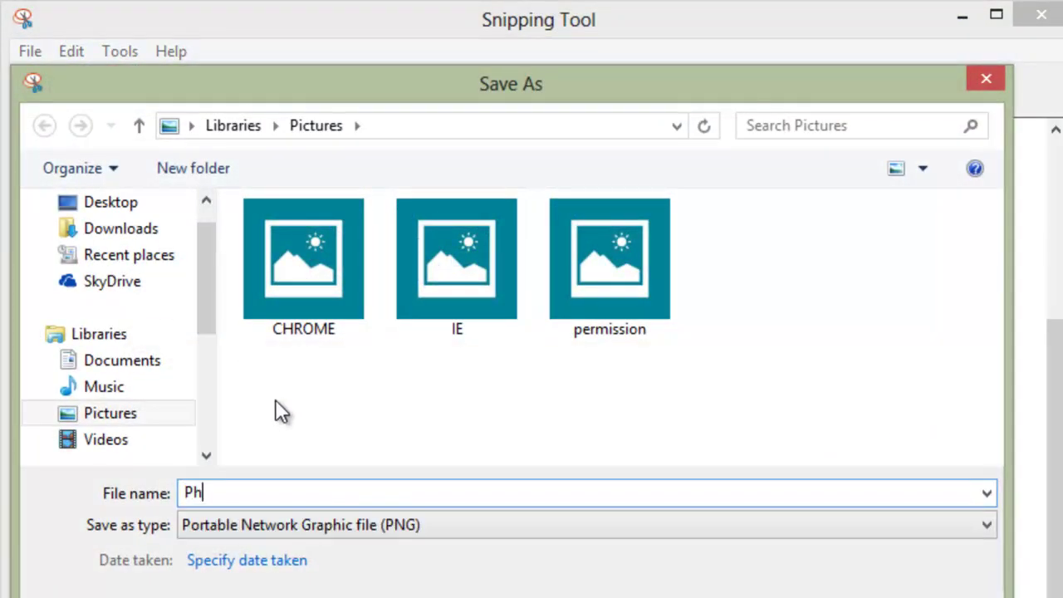
{"action": "type", "text": "ishingQuiz"}
{"action": "key", "text": "BackSpace"}
{"action": "key", "text": "BackSpace"}
{"action": "key", "text": "BackSpace"}
{"action": "key", "text": "BackSpace"}
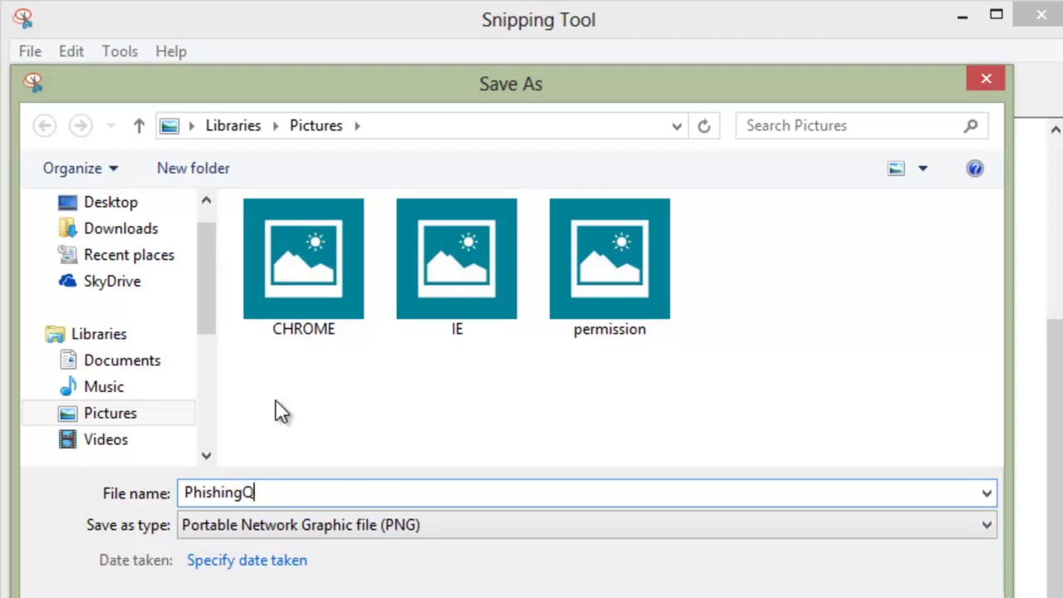
{"action": "type", "text": "Lab"}
{"action": "left_click", "coordinate": [112, 420]}
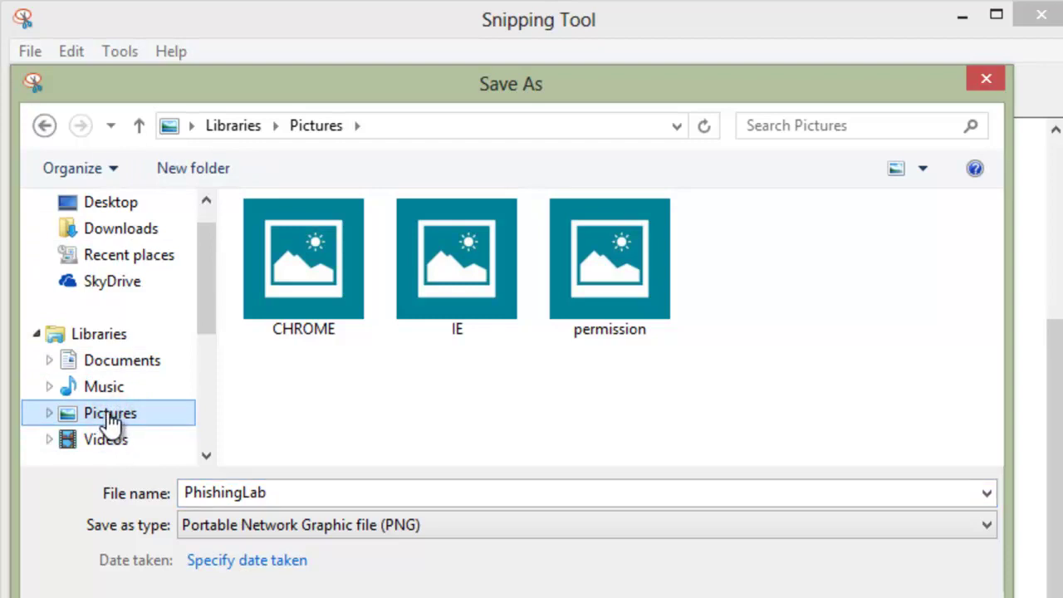
{"action": "left_click", "coordinate": [111, 418]}
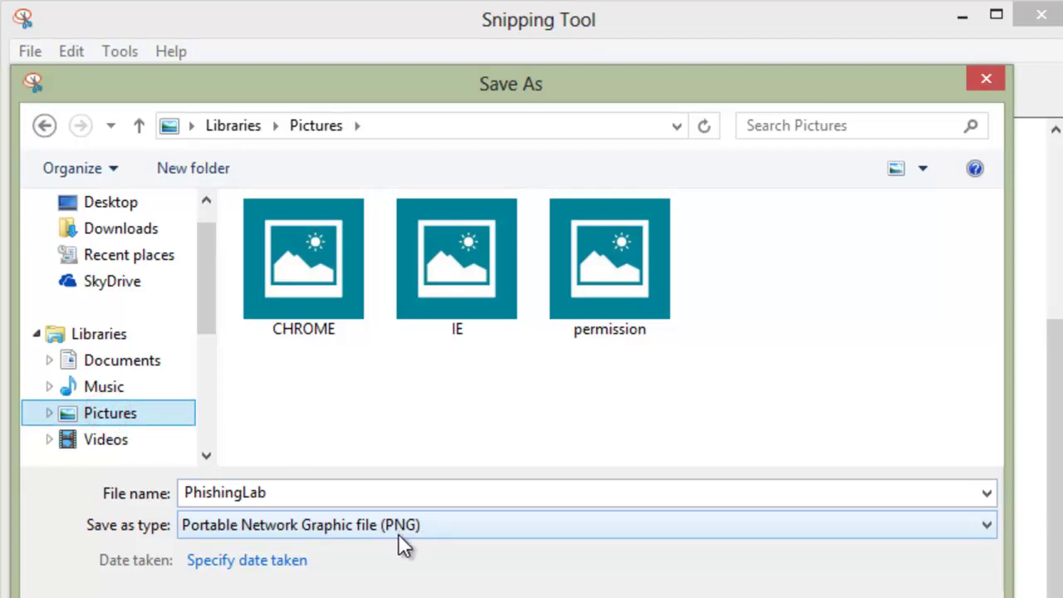
{"action": "key", "text": "Return"}
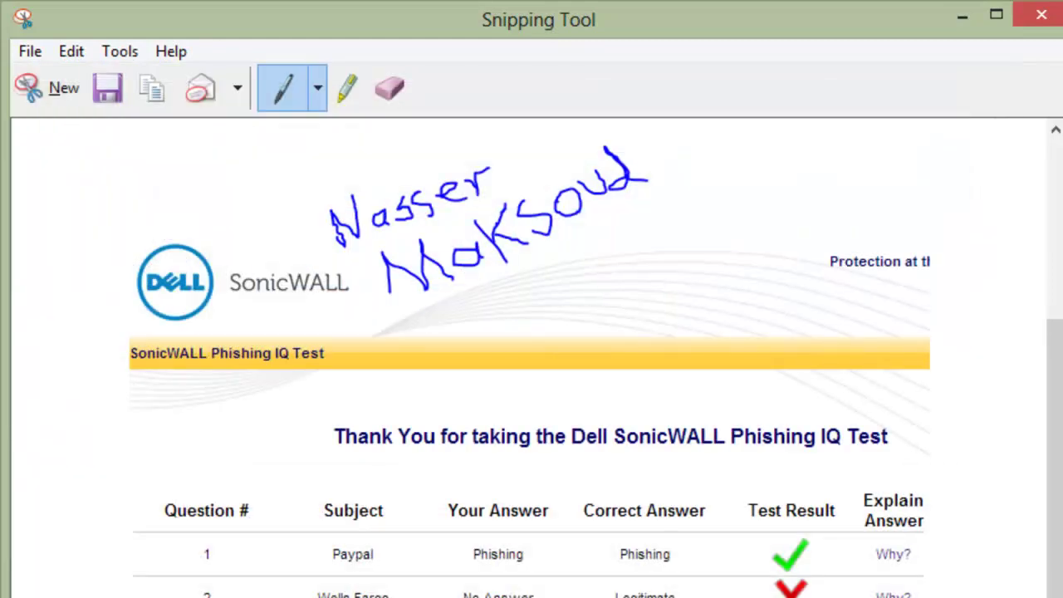
{"action": "left_click", "coordinate": [1047, 15]}
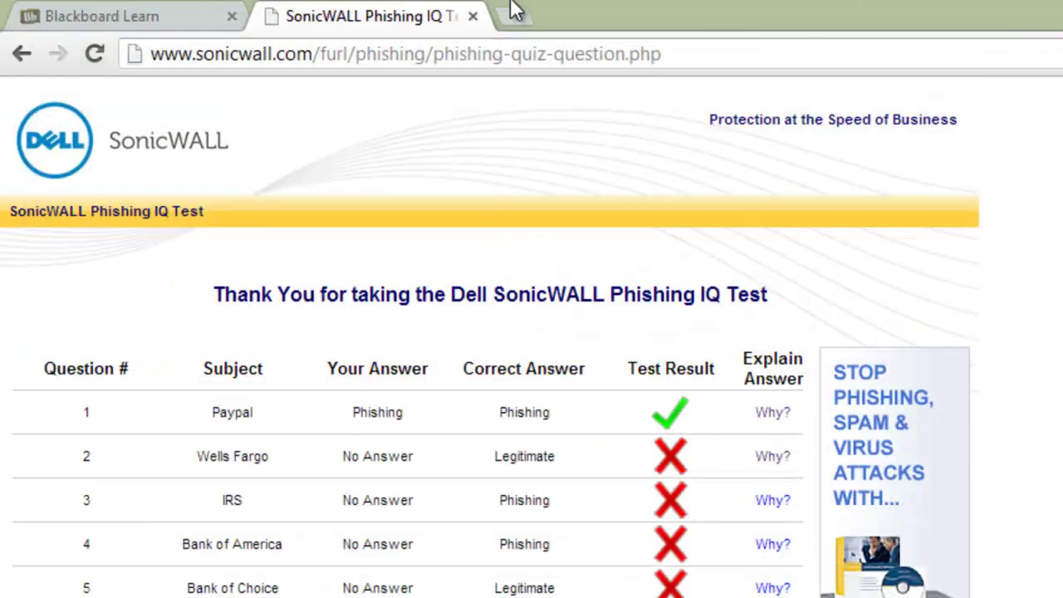
Switch to Blackboard Learn and open the SL2 assignment
{"action": "left_click", "coordinate": [161, 14]}
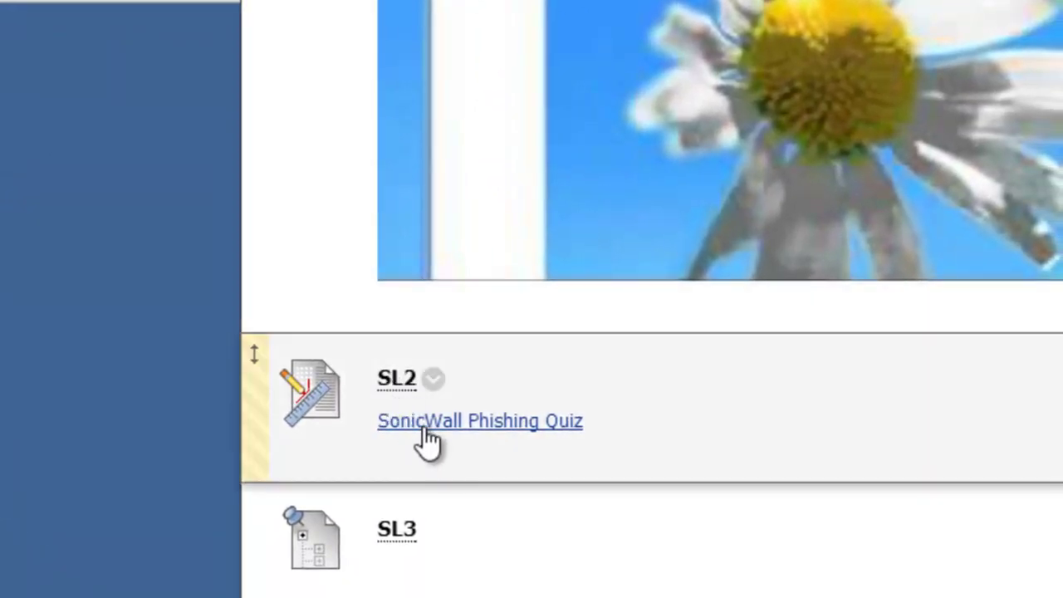
{"action": "left_click", "coordinate": [615, 420]}
{"action": "left_click", "coordinate": [399, 380]}
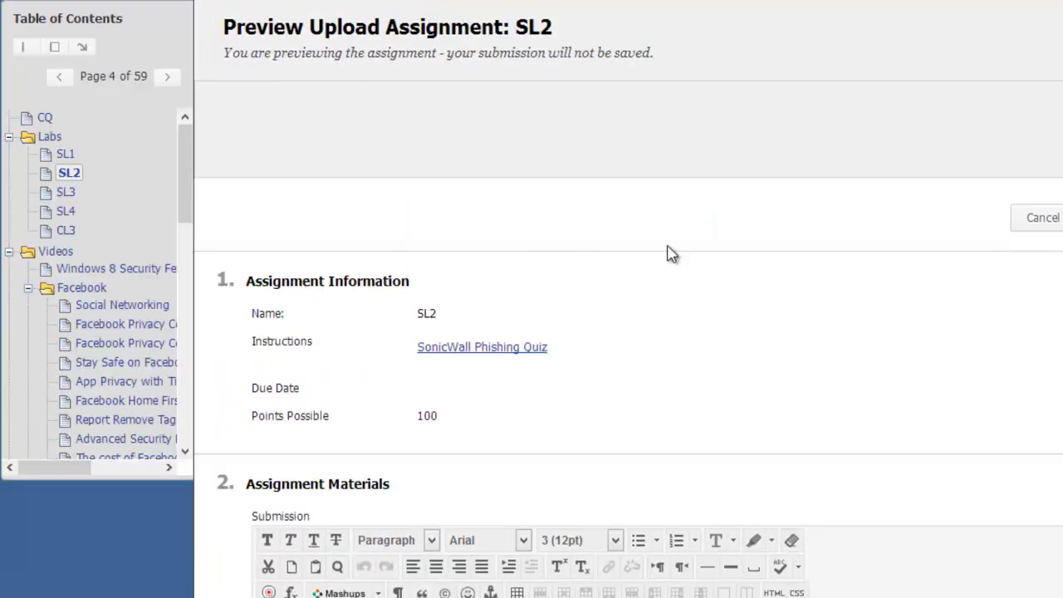
Attach the PhishingLab image from the Pictures library to the SL2 assignment submission
{"action": "scroll", "coordinate": [532, 332], "scroll_direction": "down", "scroll_amount": 5}
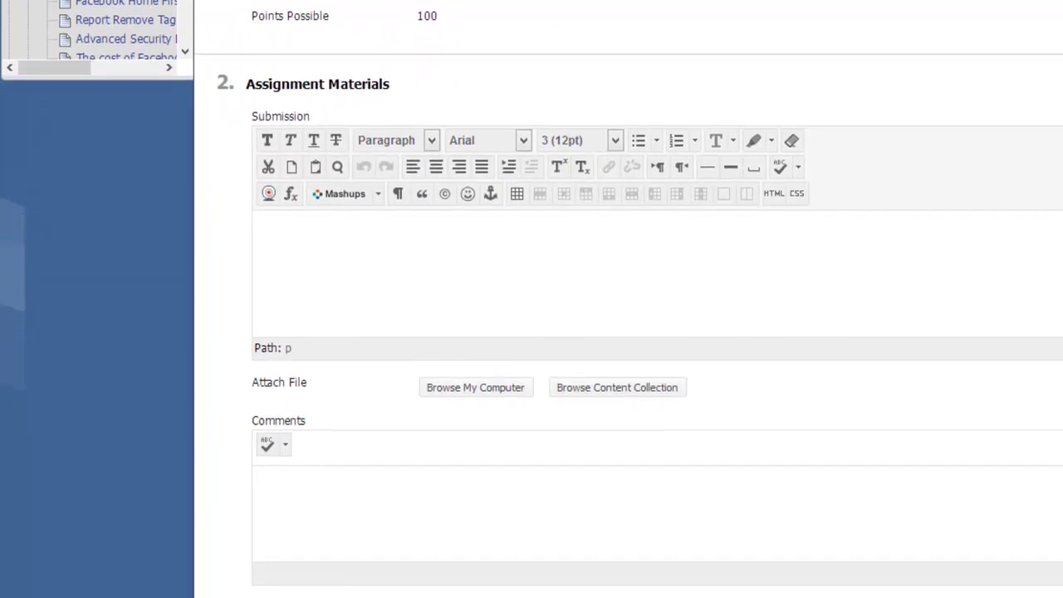
{"action": "scroll", "coordinate": [532, 299], "scroll_direction": "up", "scroll_amount": 3}
{"action": "scroll", "coordinate": [531, 299], "scroll_direction": "down", "scroll_amount": 2}
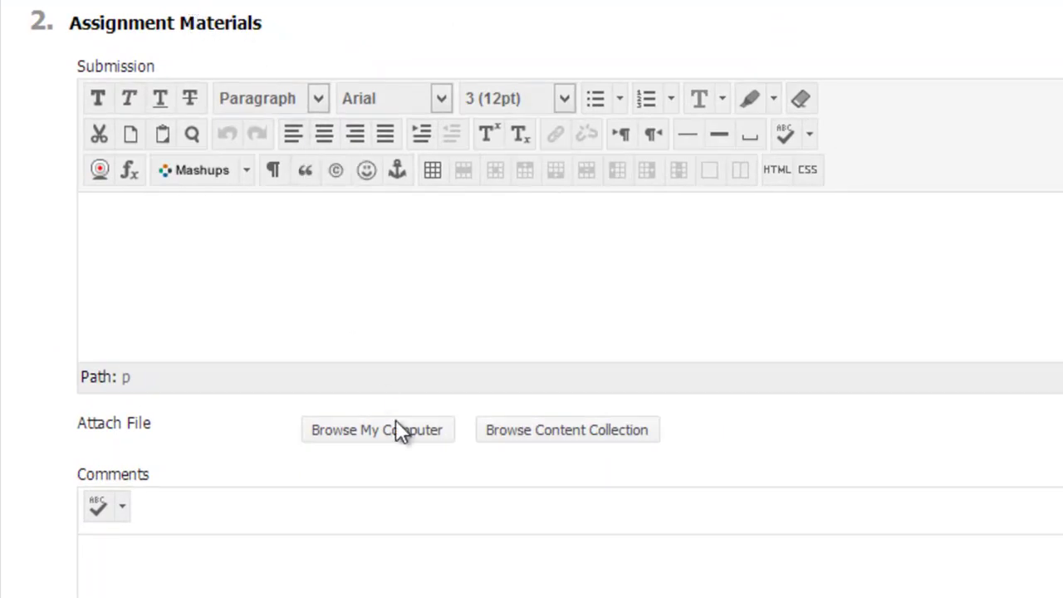
{"action": "left_click", "coordinate": [335, 430]}
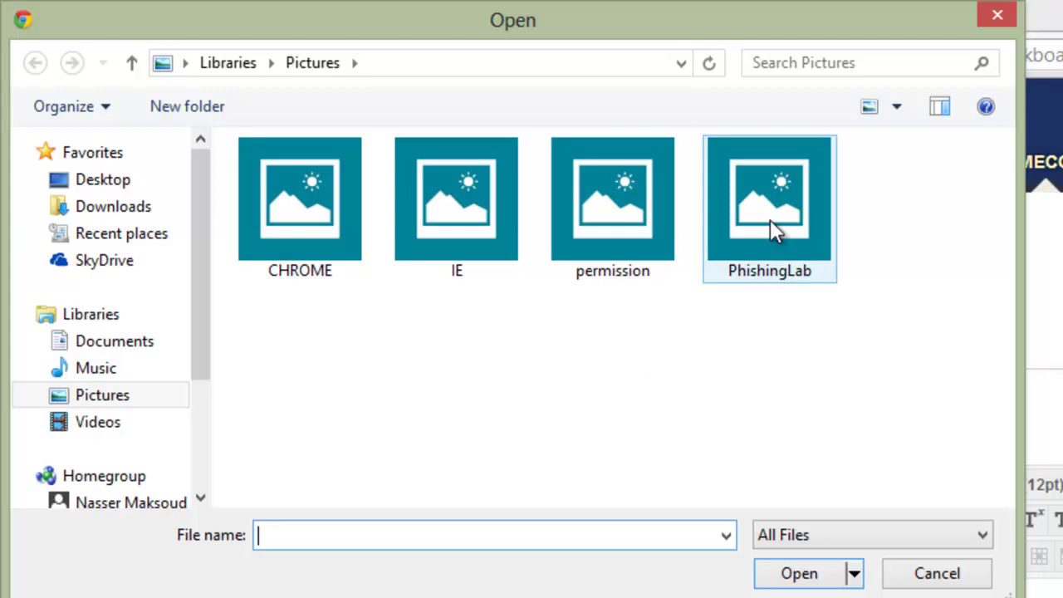
{"action": "left_click", "coordinate": [770, 220]}
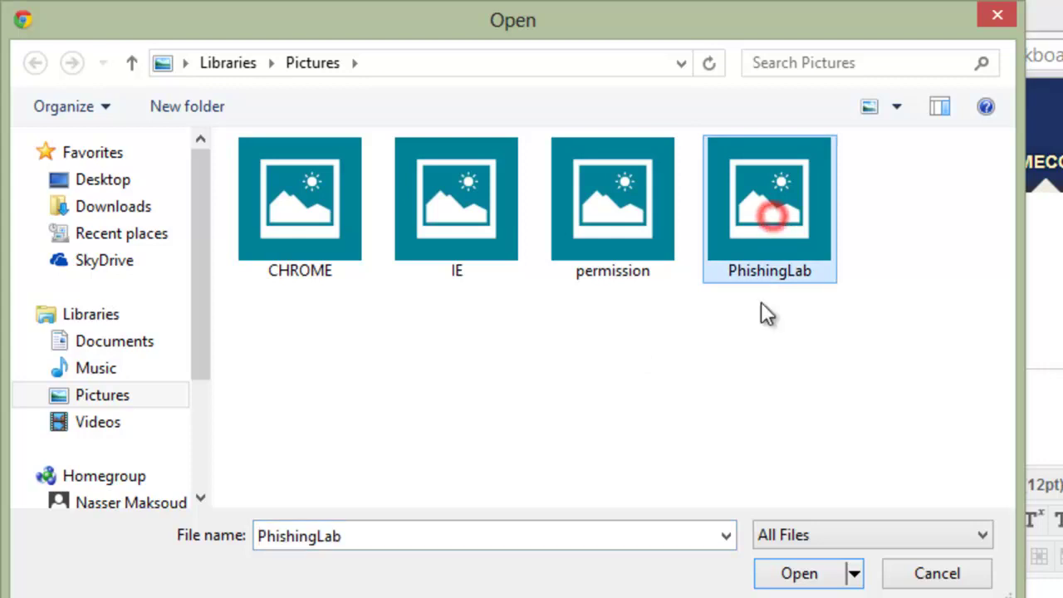
{"action": "left_click", "coordinate": [806, 573]}
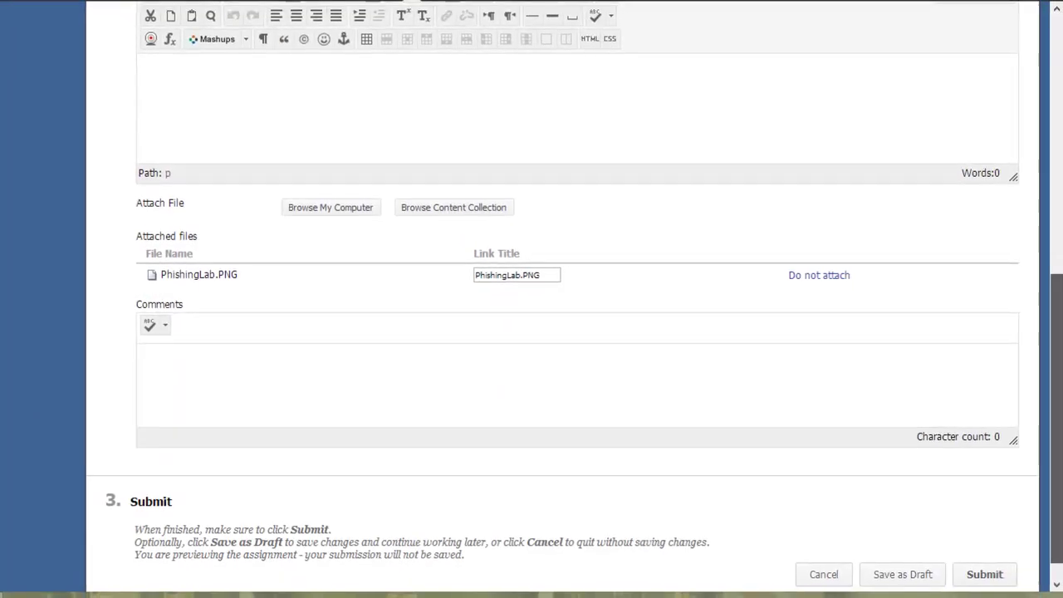
Submit the SL2 assignment and look through the submission history
{"action": "scroll", "coordinate": [531, 299], "scroll_direction": "down", "scroll_amount": 2}
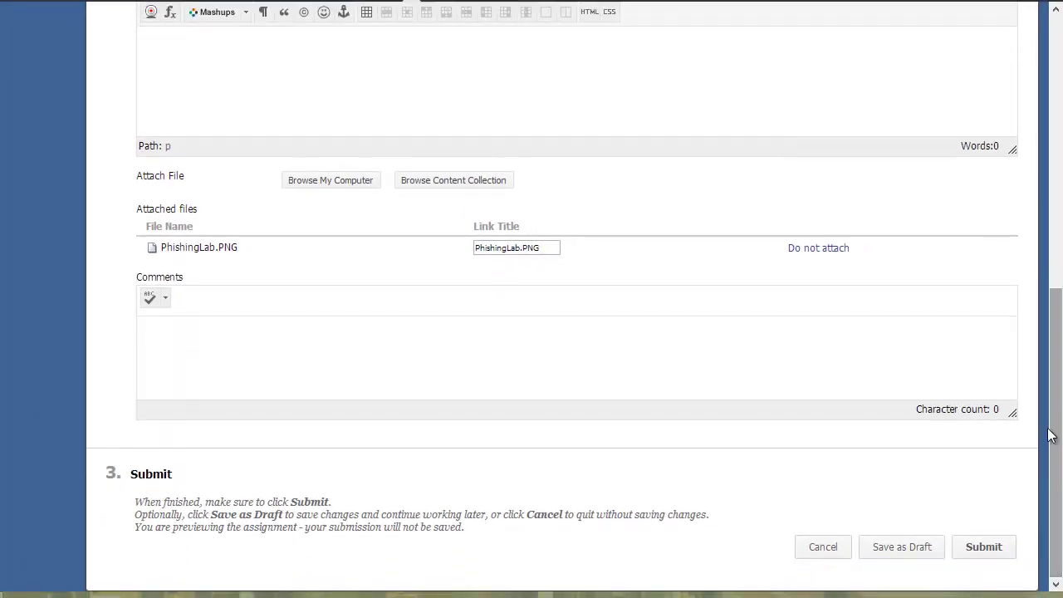
{"action": "left_click", "coordinate": [988, 545]}
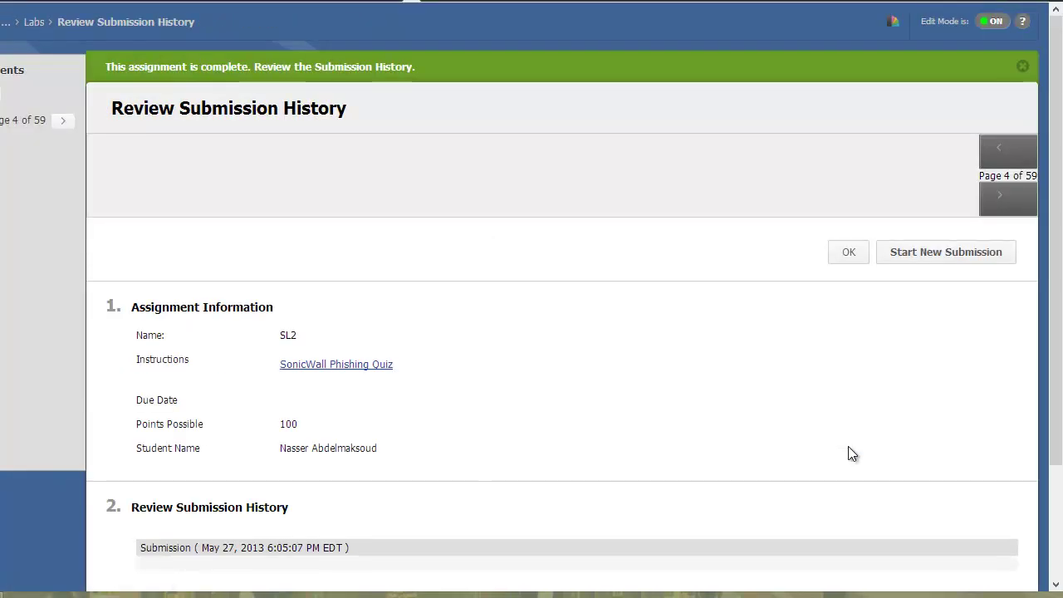
{"action": "left_click_drag", "start_coordinate": [1058, 147], "coordinate": [1060, 407]}
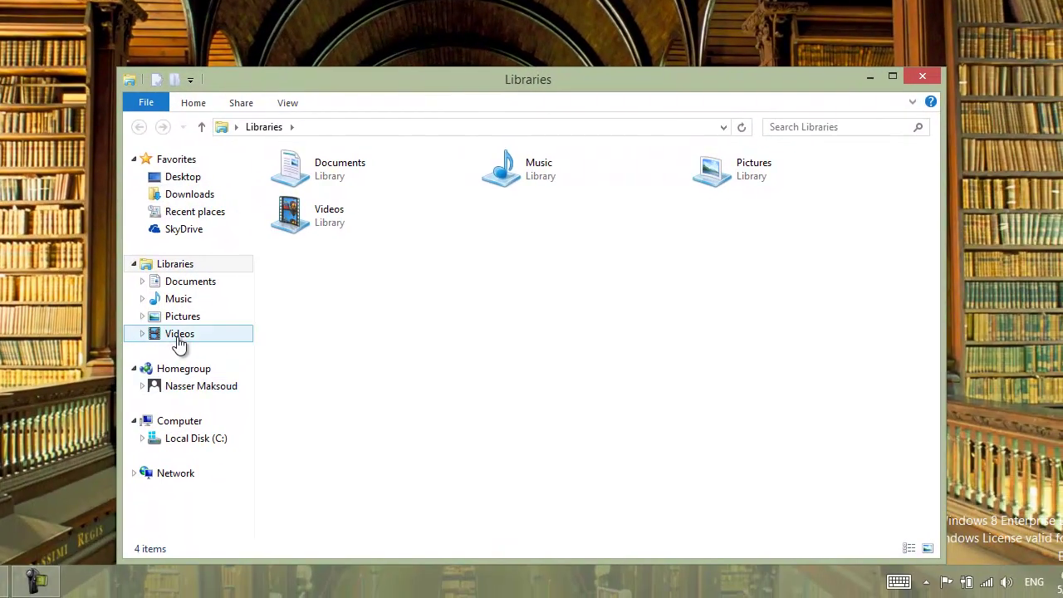
Open the PhishingLab image from the Pictures library for editing in Paint
{"action": "left_click", "coordinate": [182, 318]}
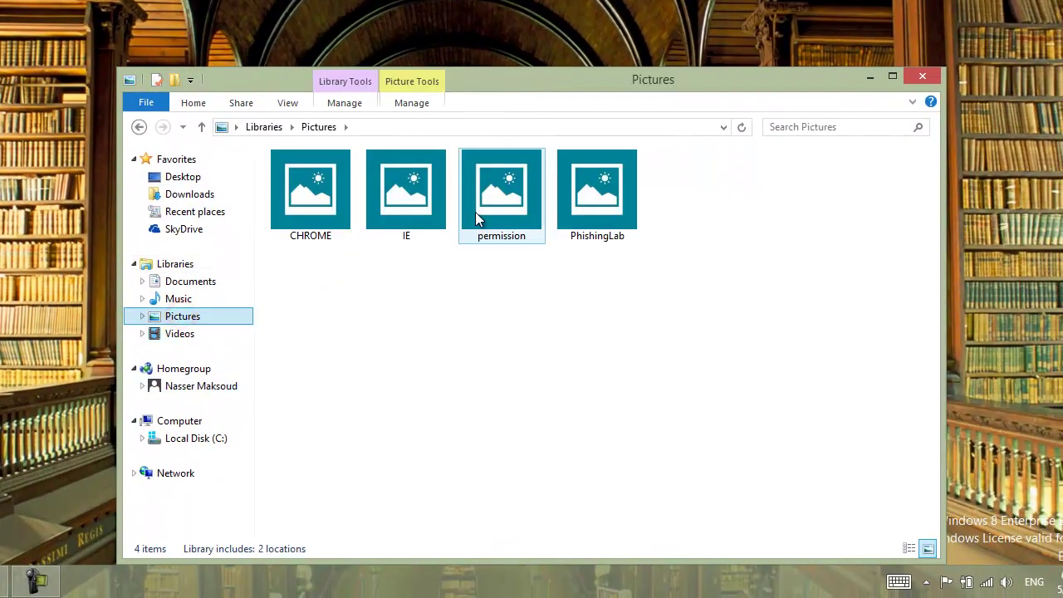
{"action": "left_click", "coordinate": [586, 199]}
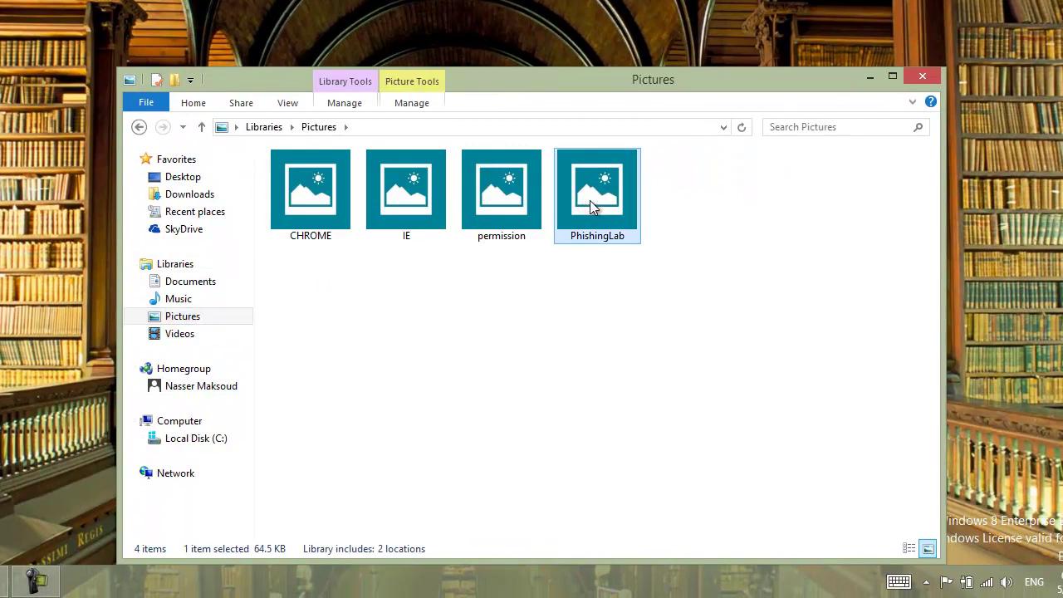
{"action": "right_click", "coordinate": [592, 205]}
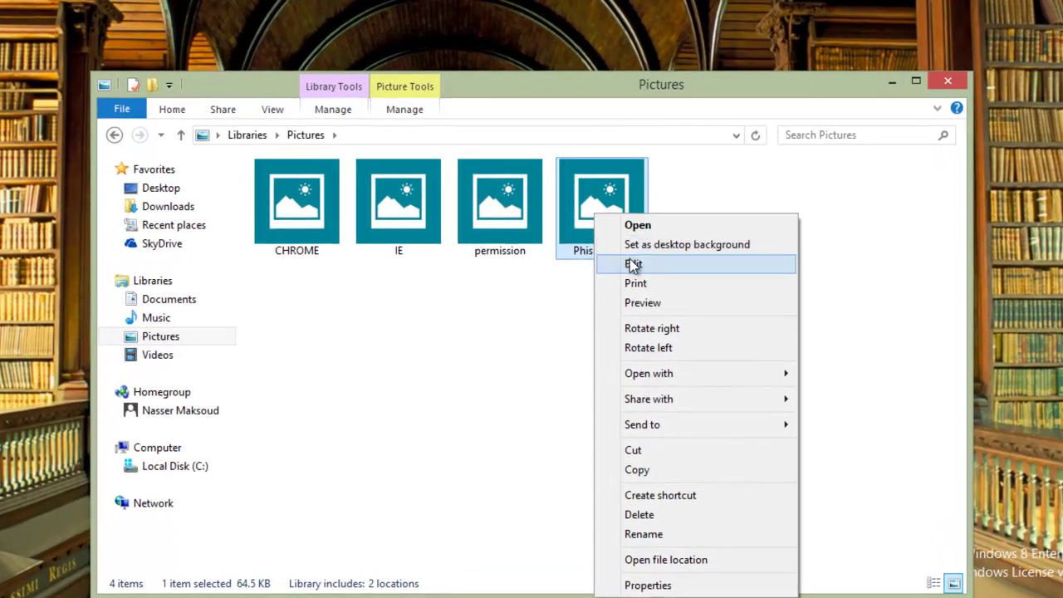
{"action": "left_click", "coordinate": [633, 264]}
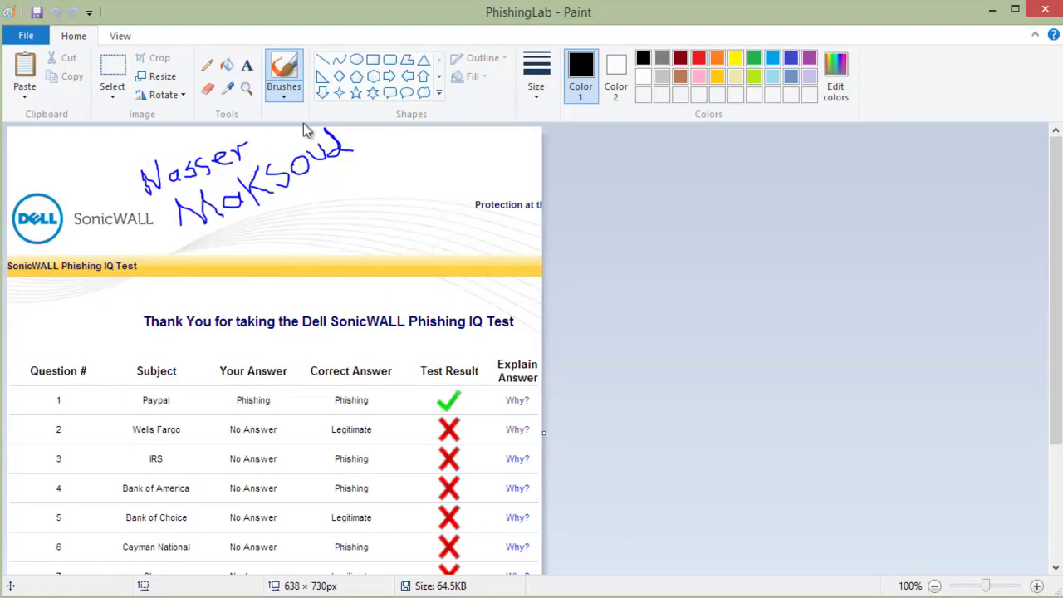
Add the student's full name as bold size 14 text in the image header beside the handwriting, enlarging its text box
{"action": "left_click", "coordinate": [246, 66]}
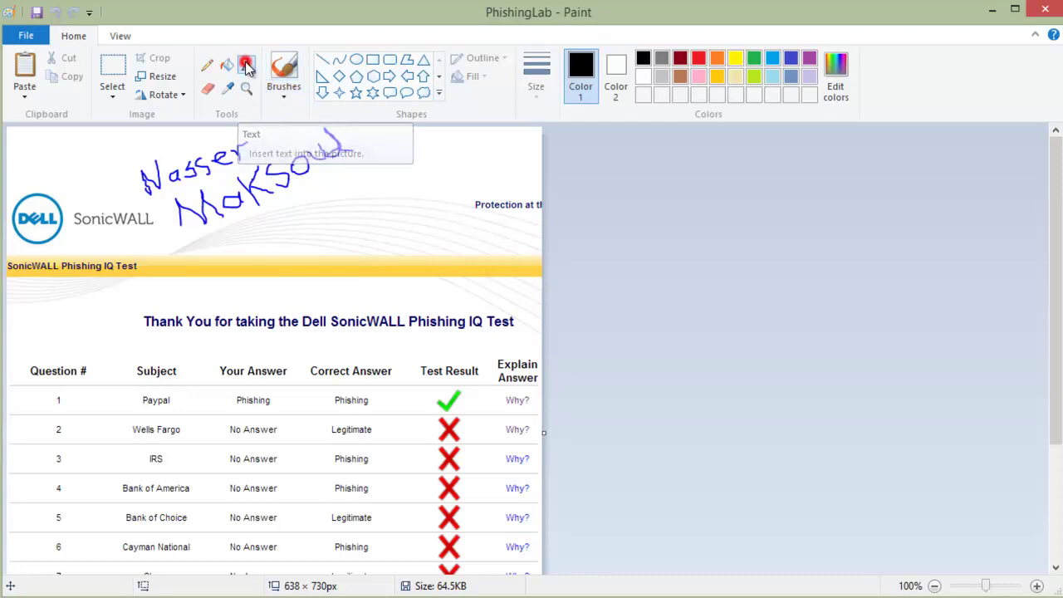
{"action": "left_click", "coordinate": [297, 207]}
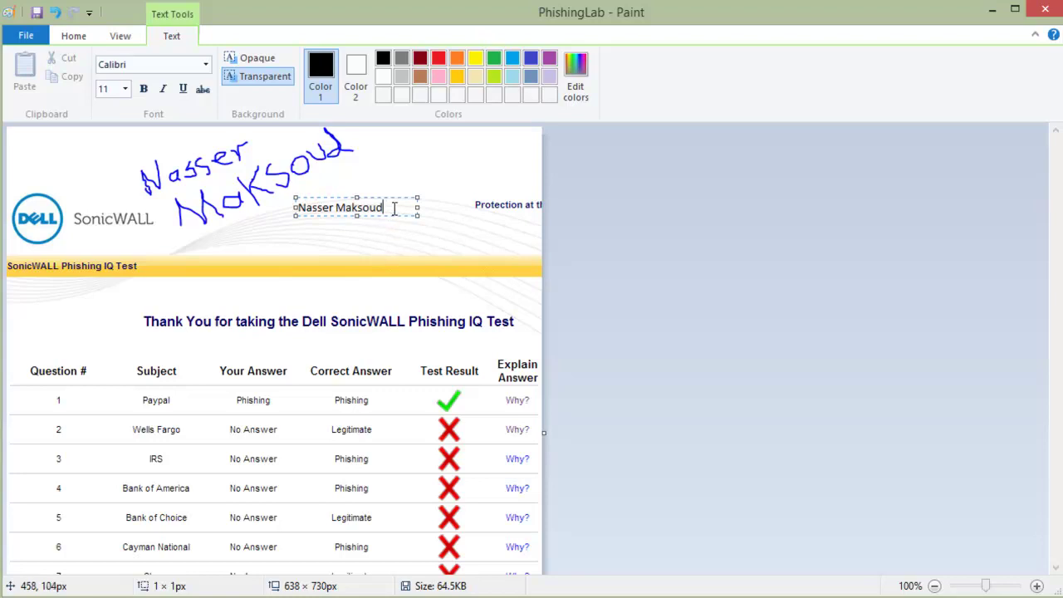
{"action": "left_click_drag", "start_coordinate": [395, 209], "coordinate": [295, 208]}
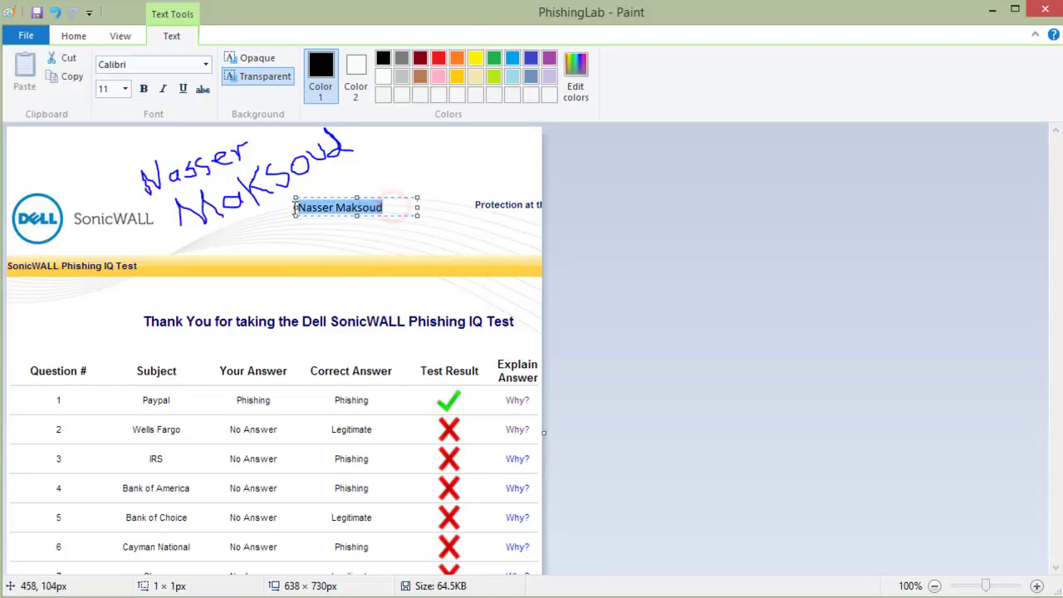
{"action": "left_click", "coordinate": [143, 89]}
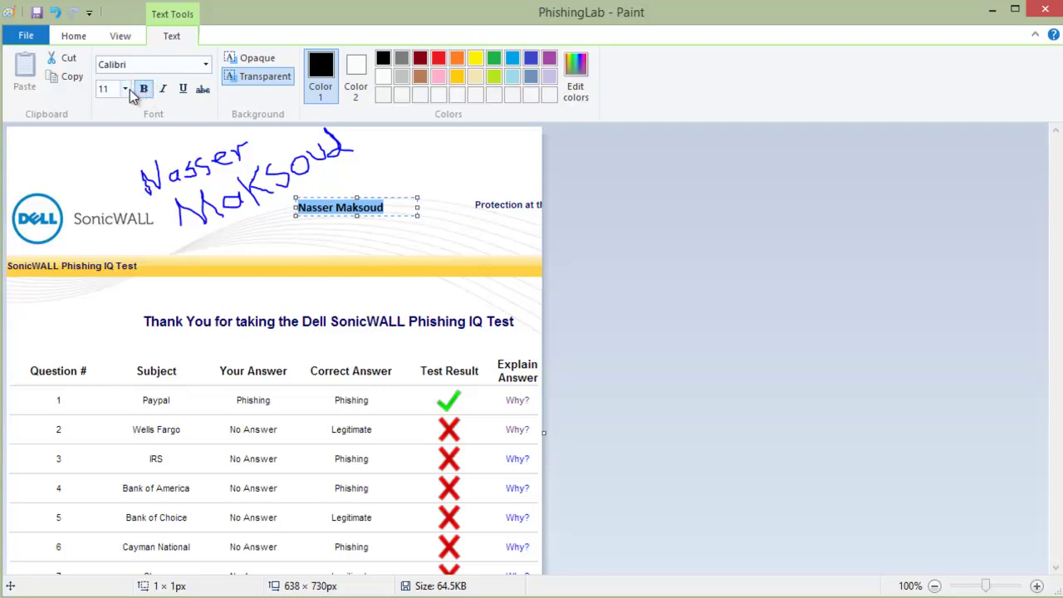
{"action": "left_click", "coordinate": [127, 89]}
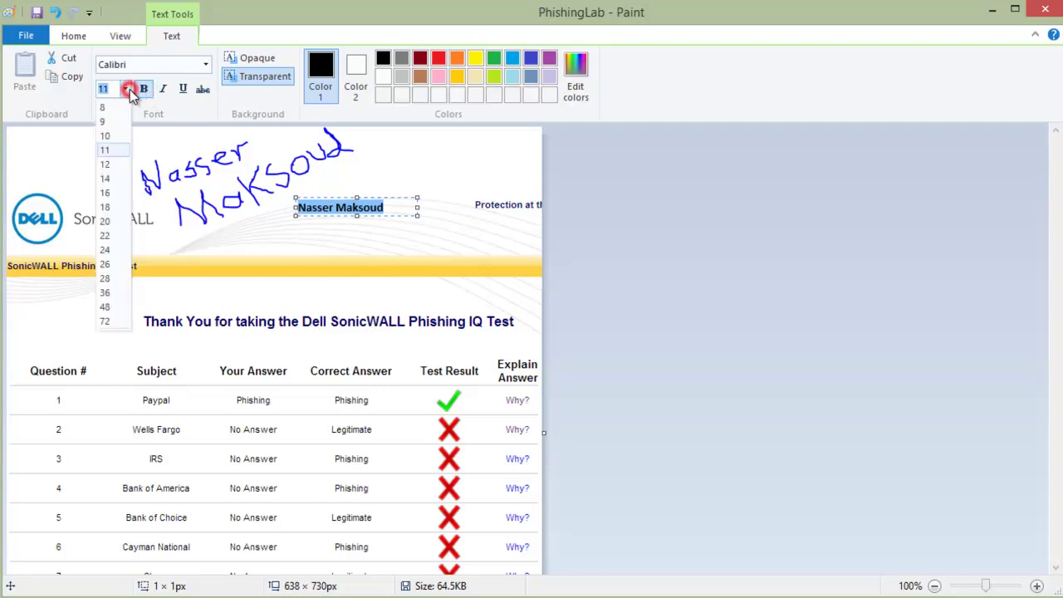
{"action": "left_click", "coordinate": [108, 179]}
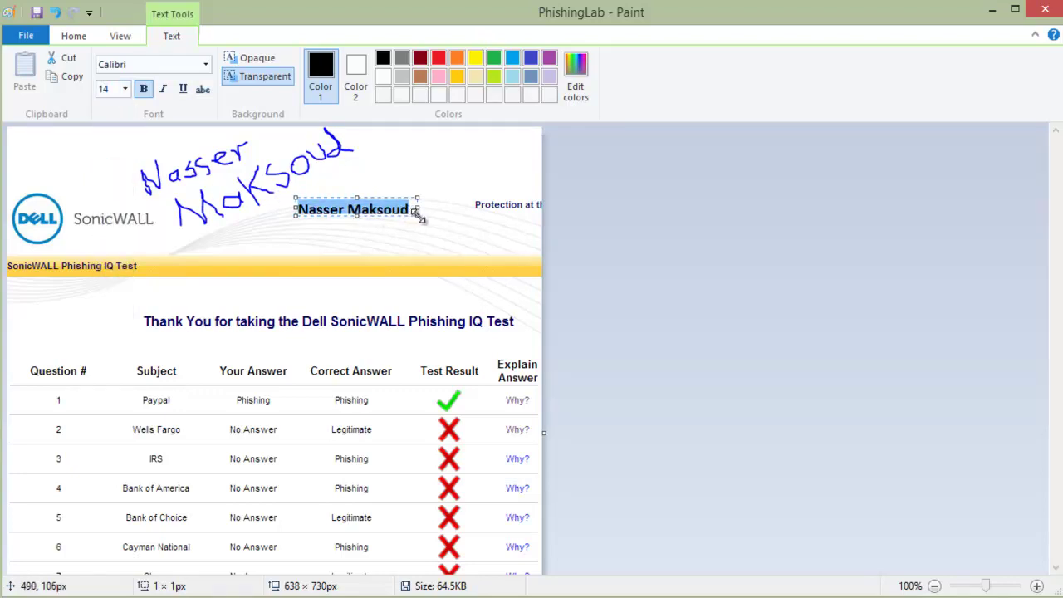
{"action": "left_click_drag", "start_coordinate": [419, 215], "coordinate": [435, 231]}
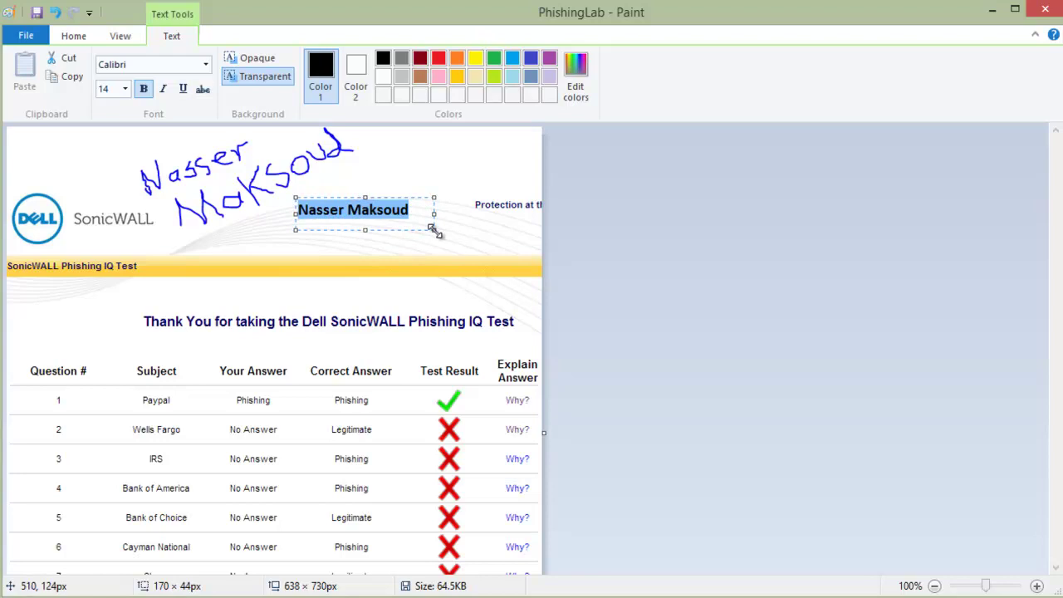
{"action": "left_click", "coordinate": [397, 247]}
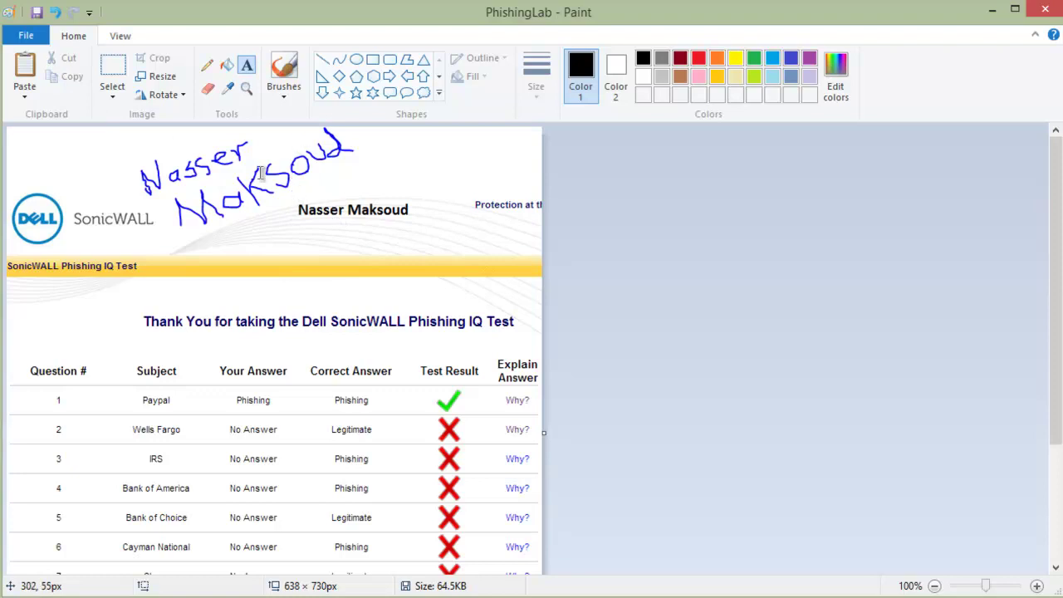
{"action": "left_click", "coordinate": [129, 148]}
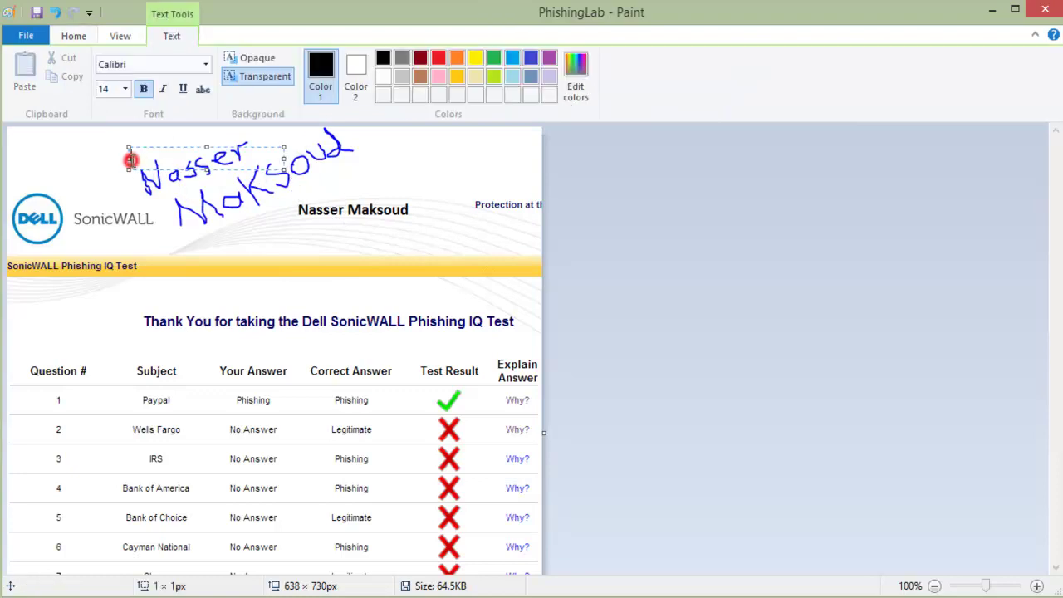
{"action": "left_click", "coordinate": [147, 181]}
{"action": "left_click", "coordinate": [214, 190]}
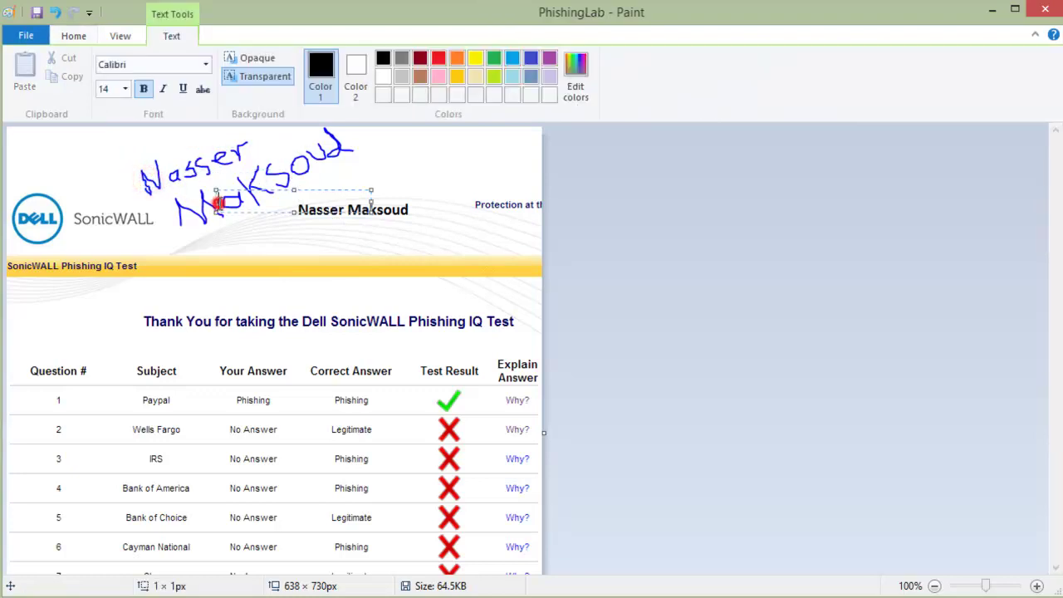
{"action": "left_click", "coordinate": [274, 175]}
{"action": "left_click", "coordinate": [209, 164]}
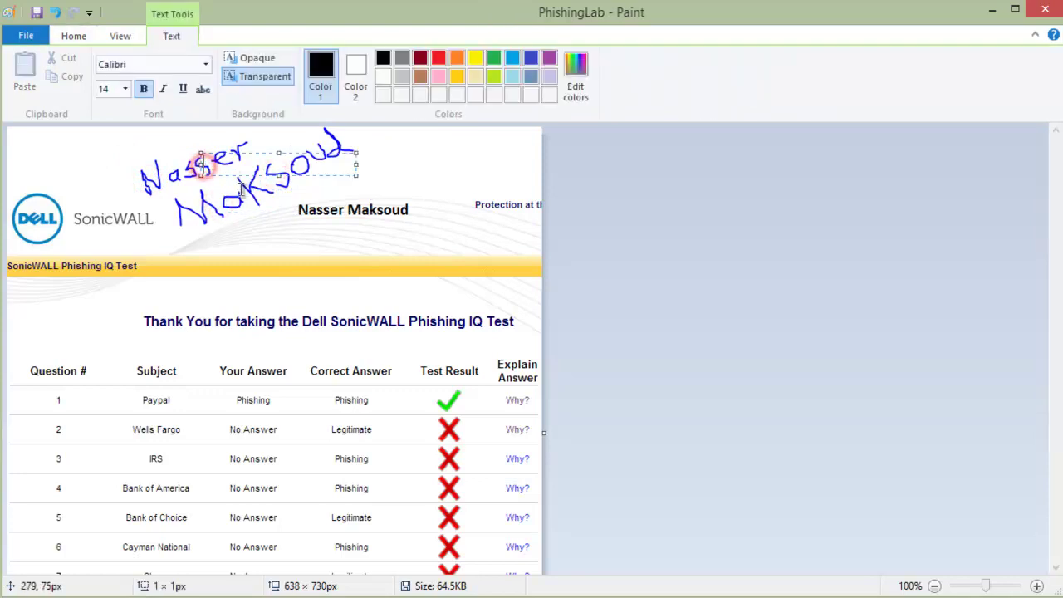
Dismiss the stray text box on the PhishingLab image, save the annotated image, and close Paint
{"action": "left_click", "coordinate": [241, 188]}
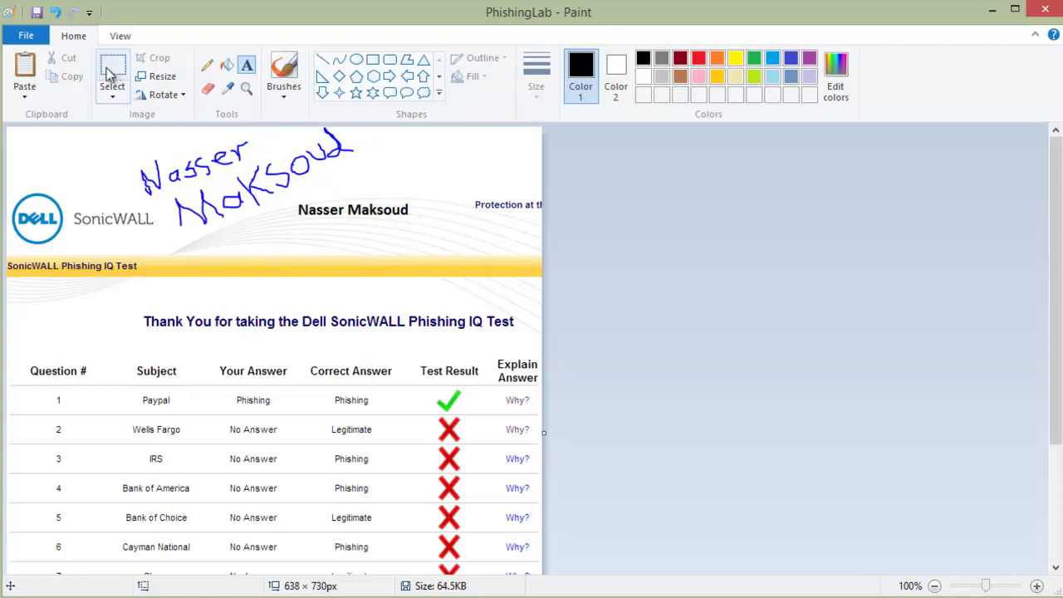
{"action": "left_click", "coordinate": [37, 13]}
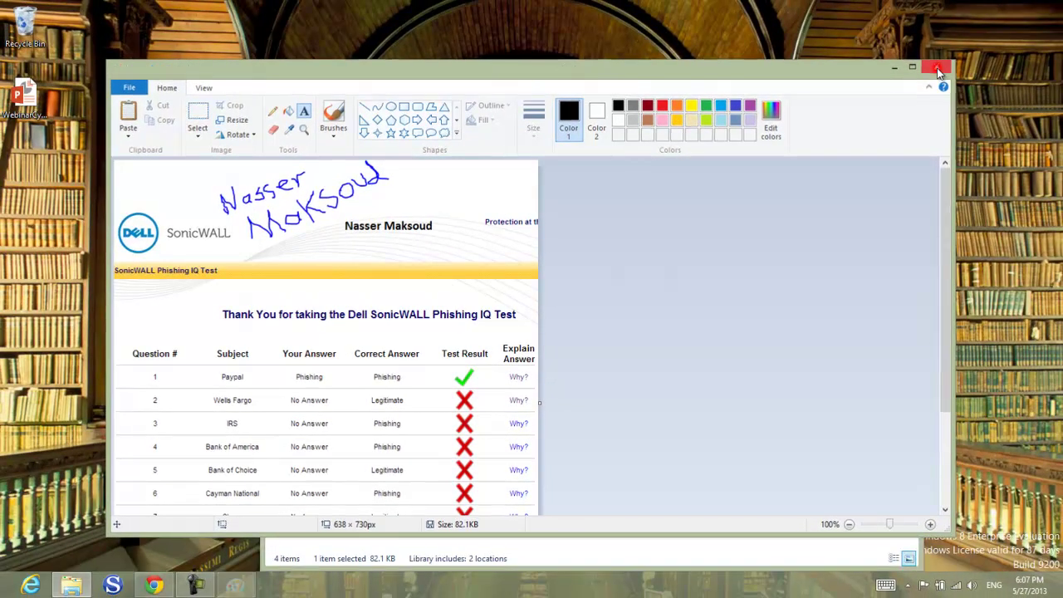
{"action": "left_click", "coordinate": [936, 67]}
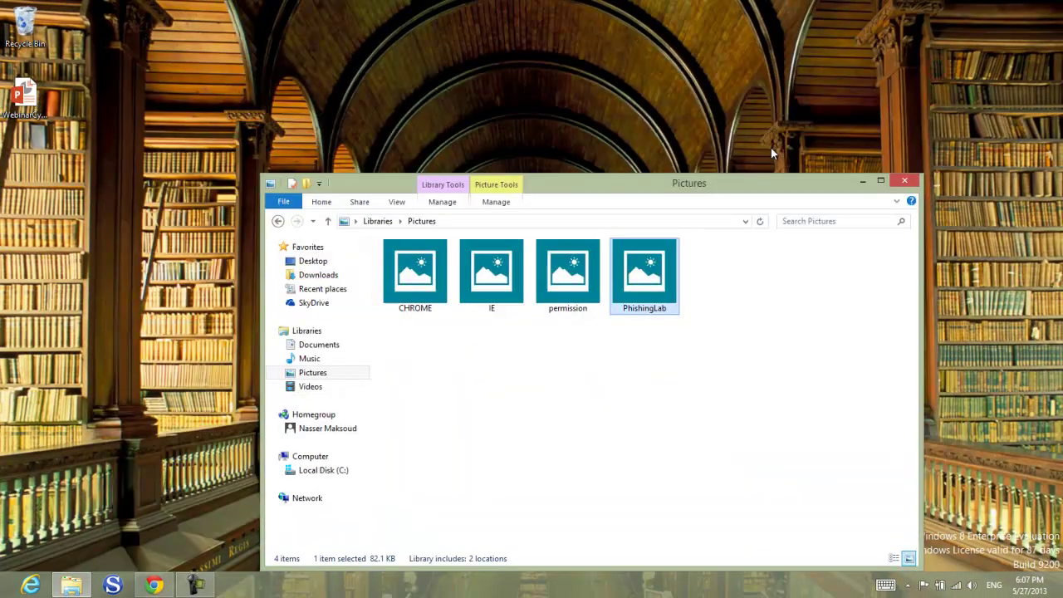
Switch to Chrome and start a new submission for the SL2 assignment
{"action": "left_click", "coordinate": [162, 583]}
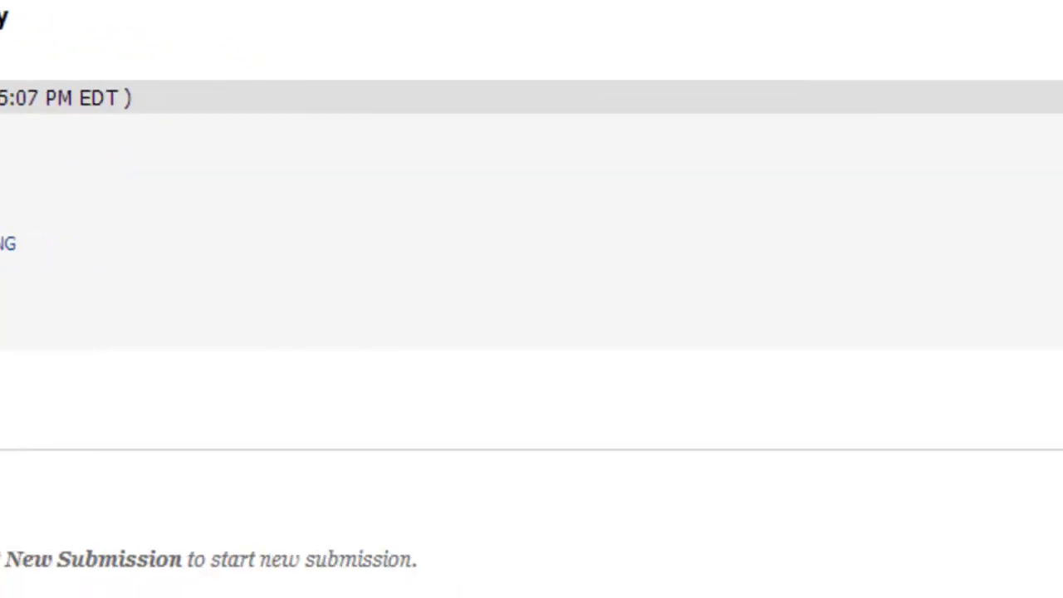
{"action": "left_click", "coordinate": [841, 521]}
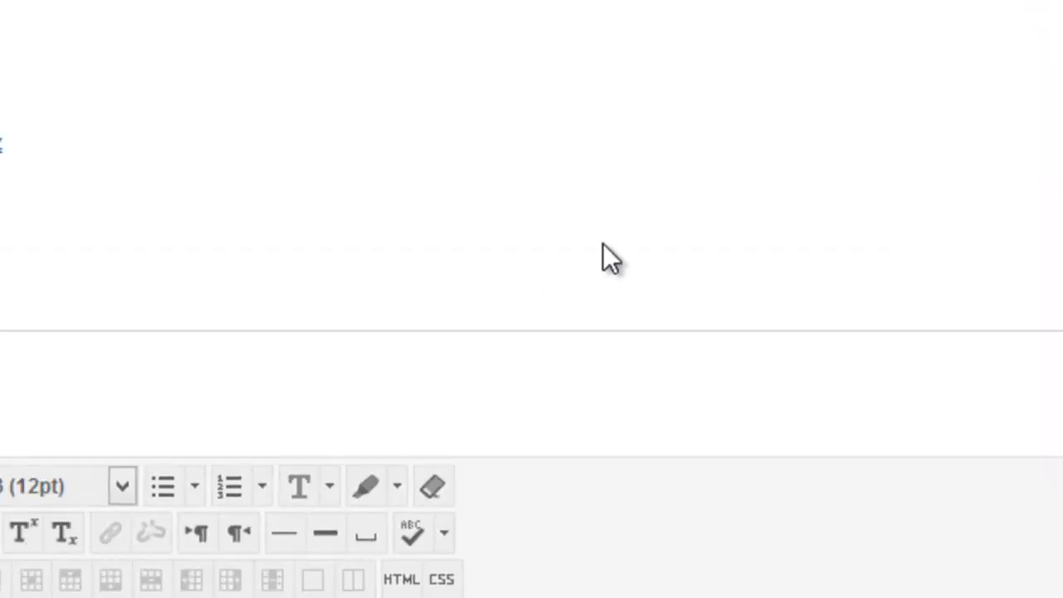
{"action": "scroll", "coordinate": [581, 332], "scroll_direction": "down", "scroll_amount": 10}
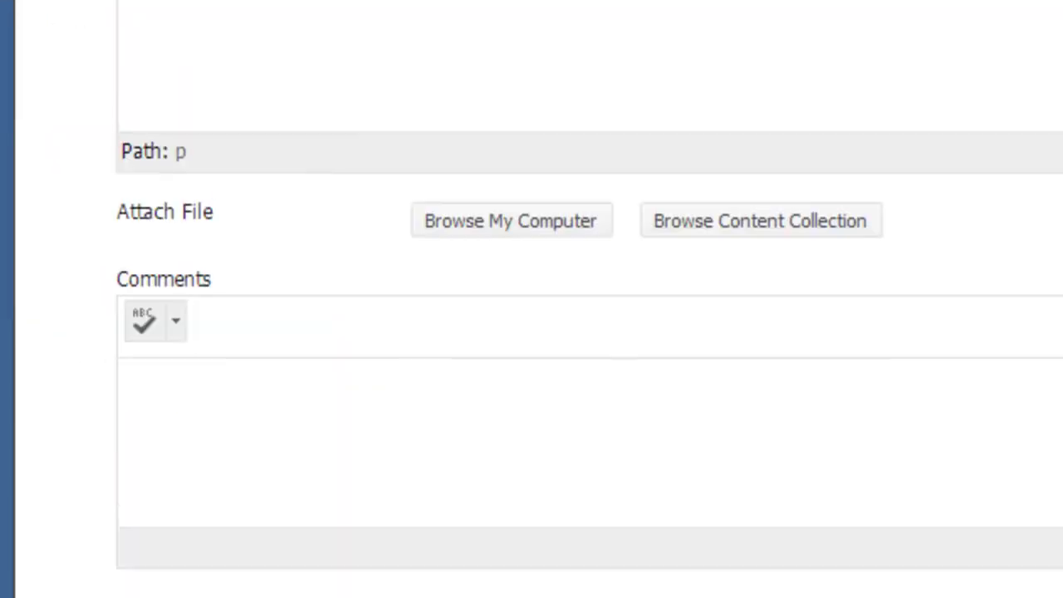
Attach the PhishingLab image from the Pictures library to the new SL2 attempt and submit it
{"action": "left_click", "coordinate": [536, 218]}
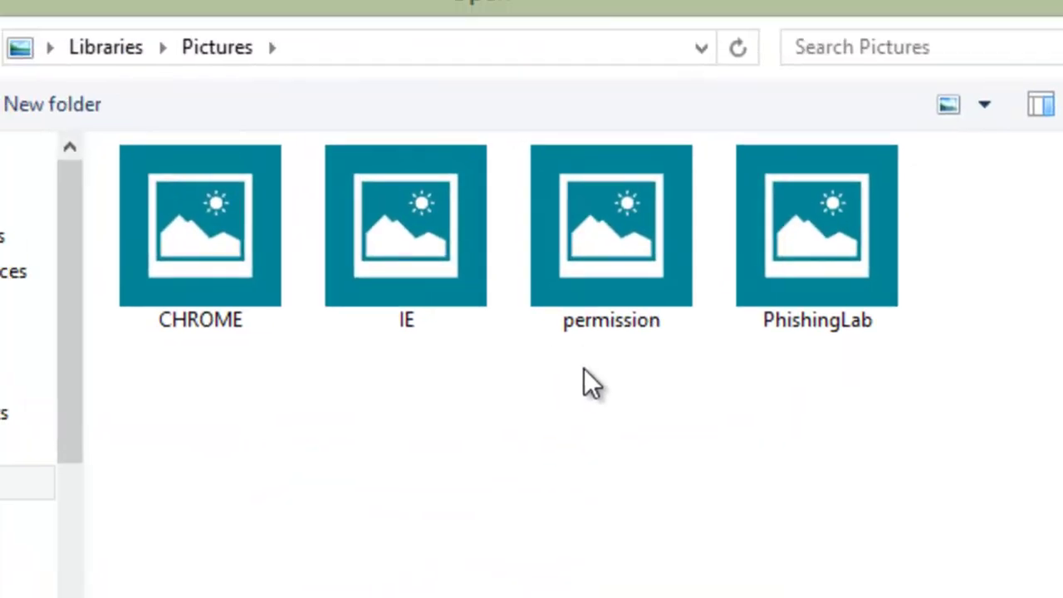
{"action": "left_click", "coordinate": [789, 290]}
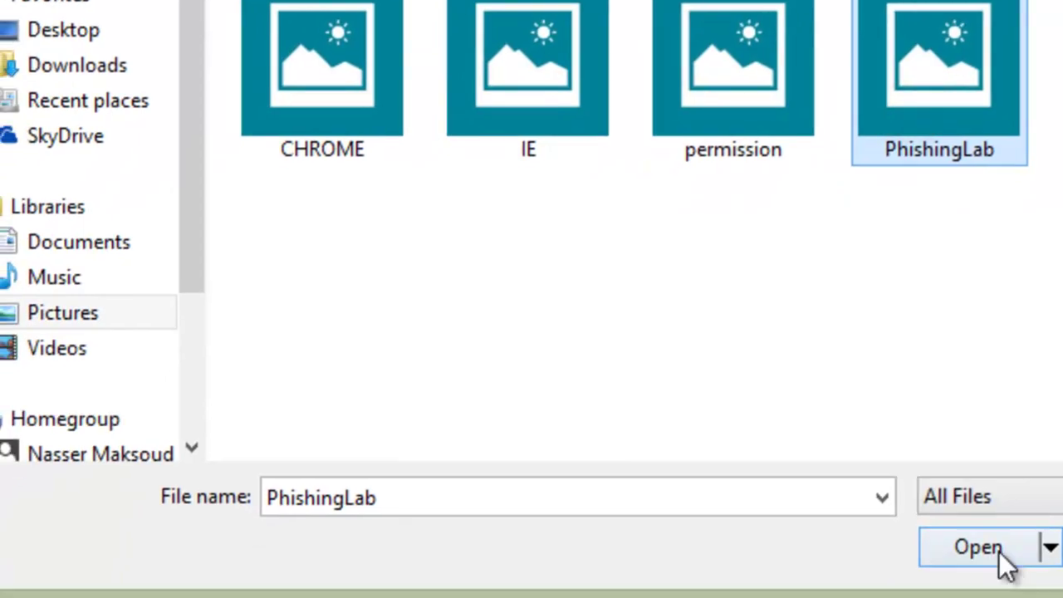
{"action": "left_click", "coordinate": [997, 548]}
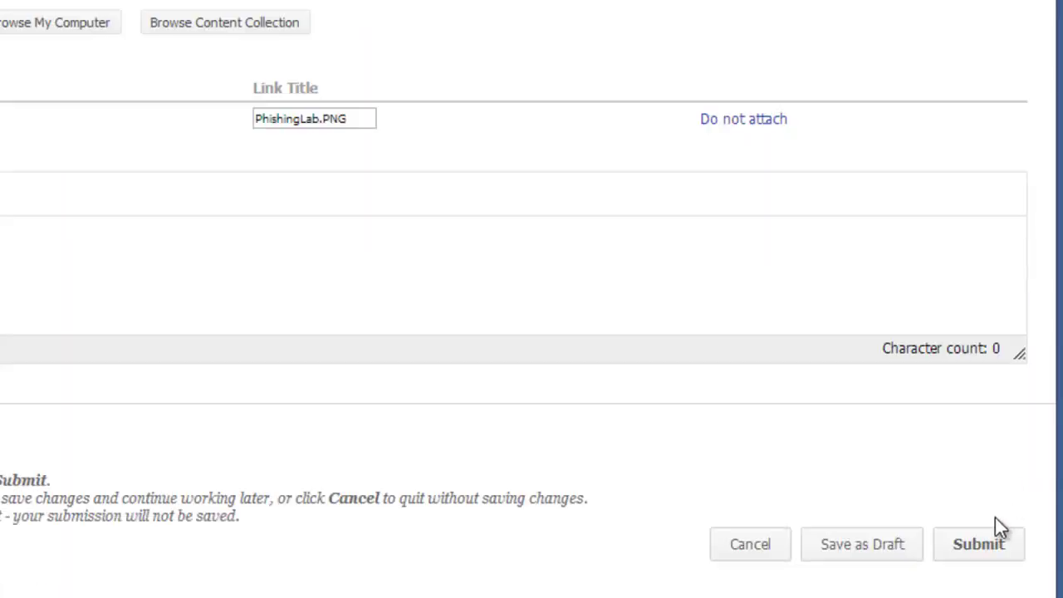
{"action": "left_click", "coordinate": [980, 540]}
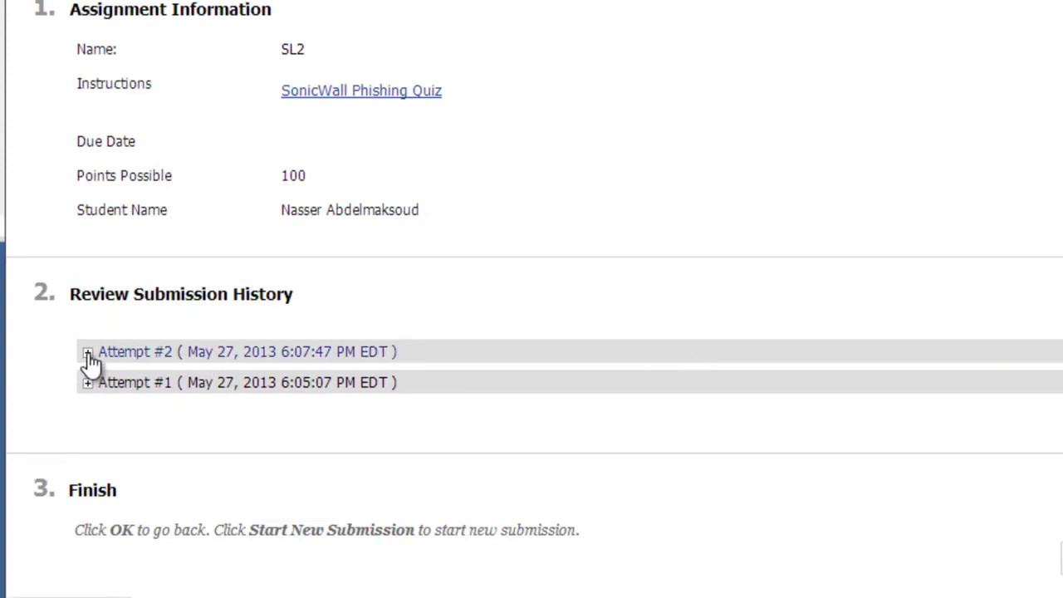
Expand Attempt #2 and Attempt #1 in the submission history, view each attached PhishingLab.PNG, and leave the review page
{"action": "left_click", "coordinate": [87, 354]}
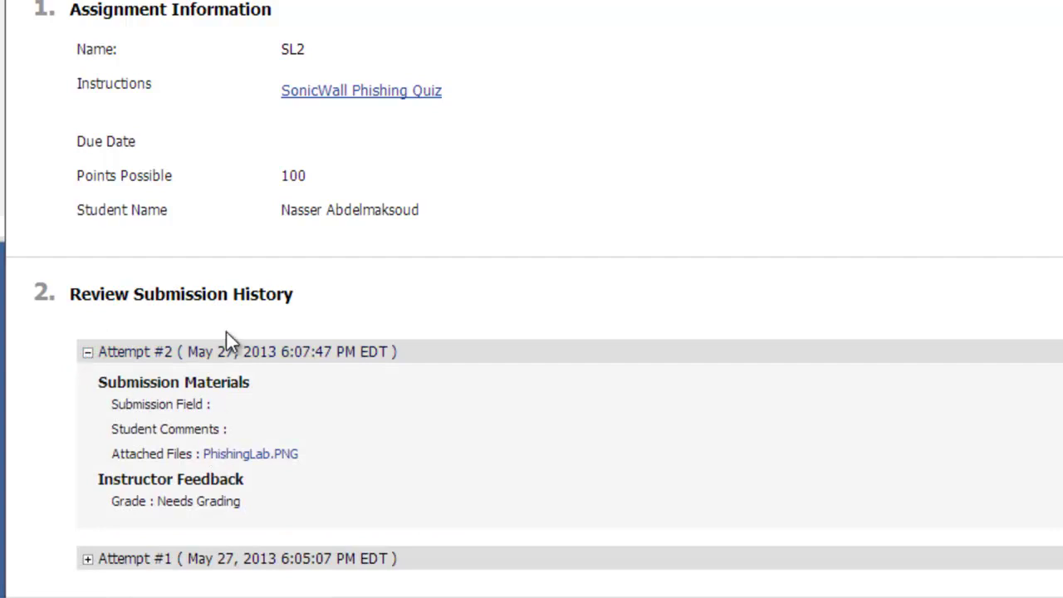
{"action": "left_click", "coordinate": [240, 459]}
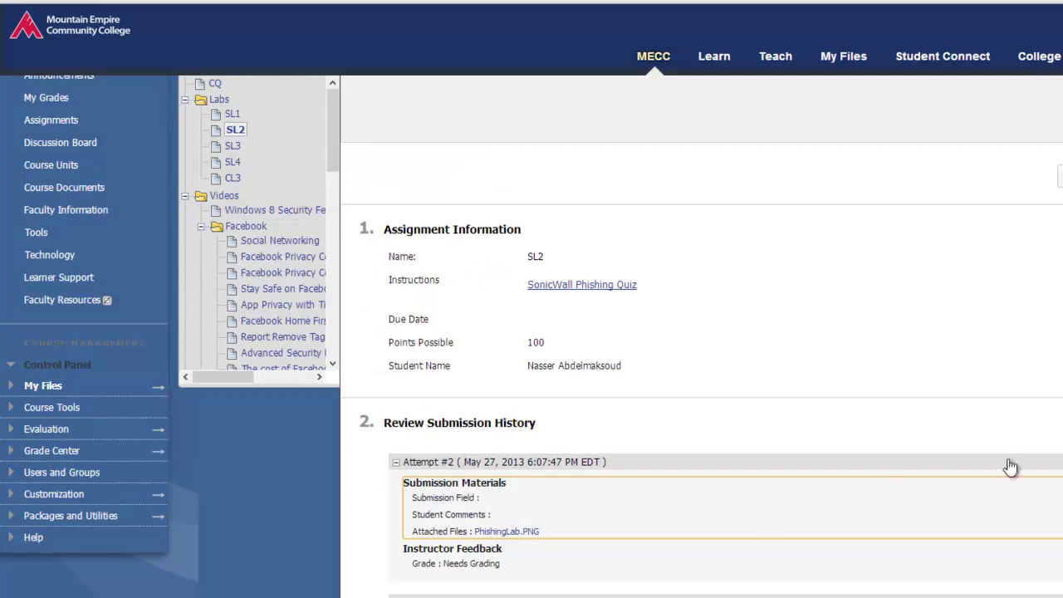
{"action": "scroll", "coordinate": [956, 399], "scroll_direction": "down", "scroll_amount": 3}
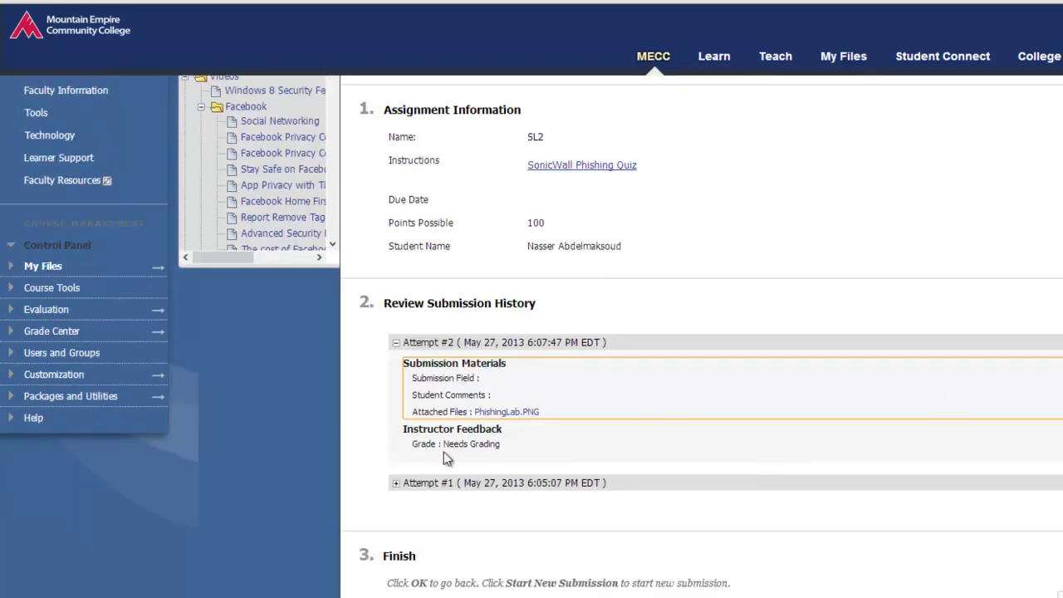
{"action": "left_click", "coordinate": [395, 482]}
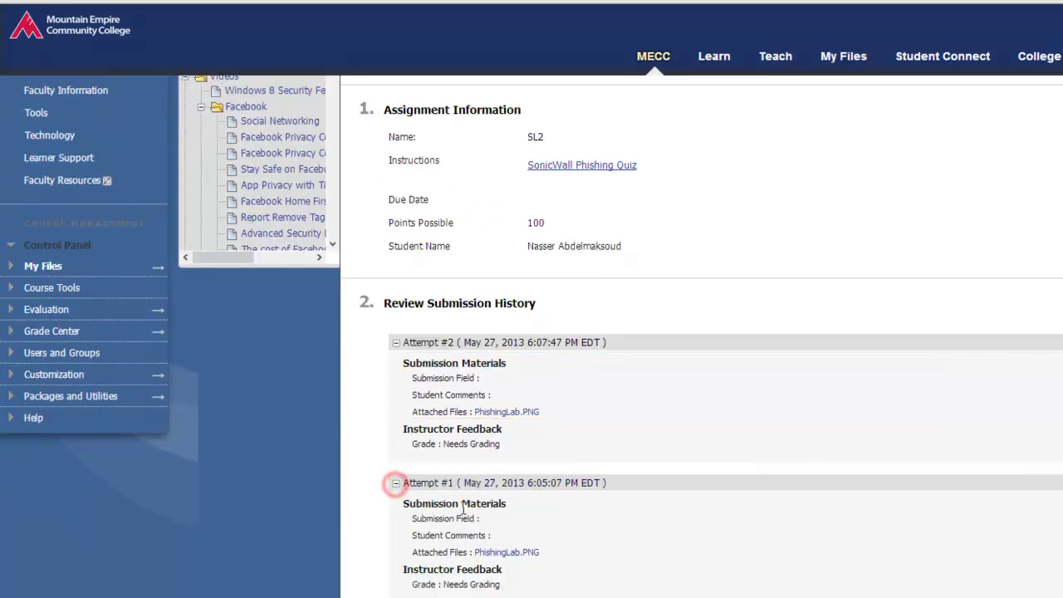
{"action": "left_click", "coordinate": [498, 553]}
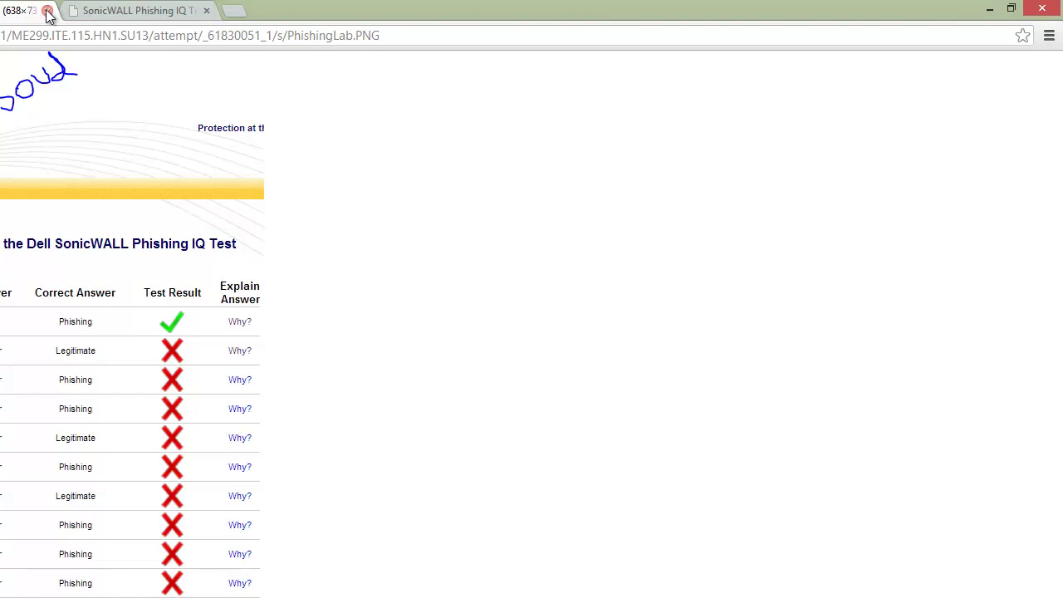
{"action": "left_click", "coordinate": [47, 10]}
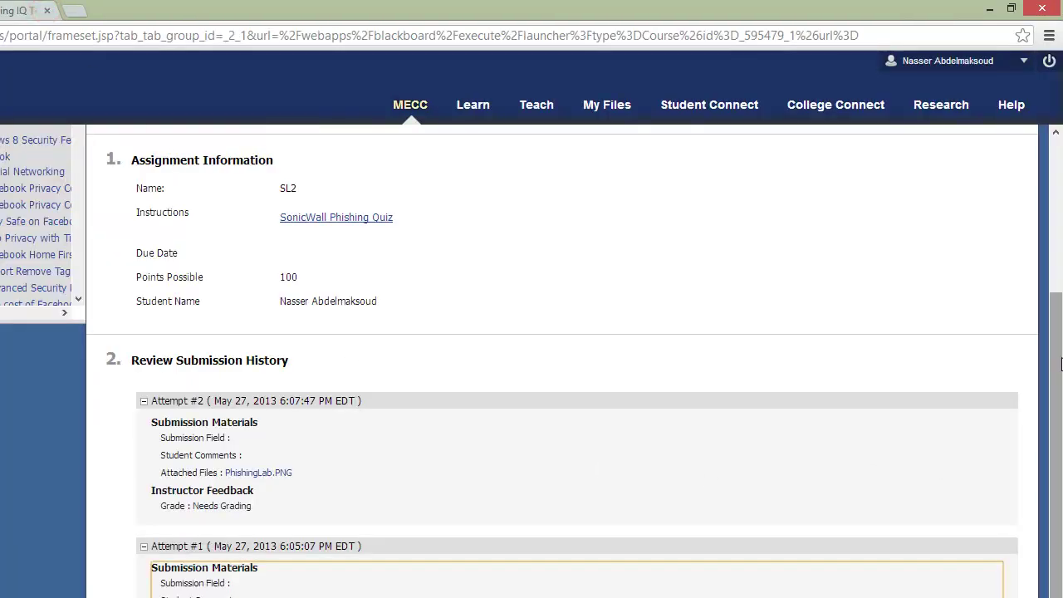
{"action": "scroll", "coordinate": [1057, 356], "scroll_direction": "down", "scroll_amount": 3}
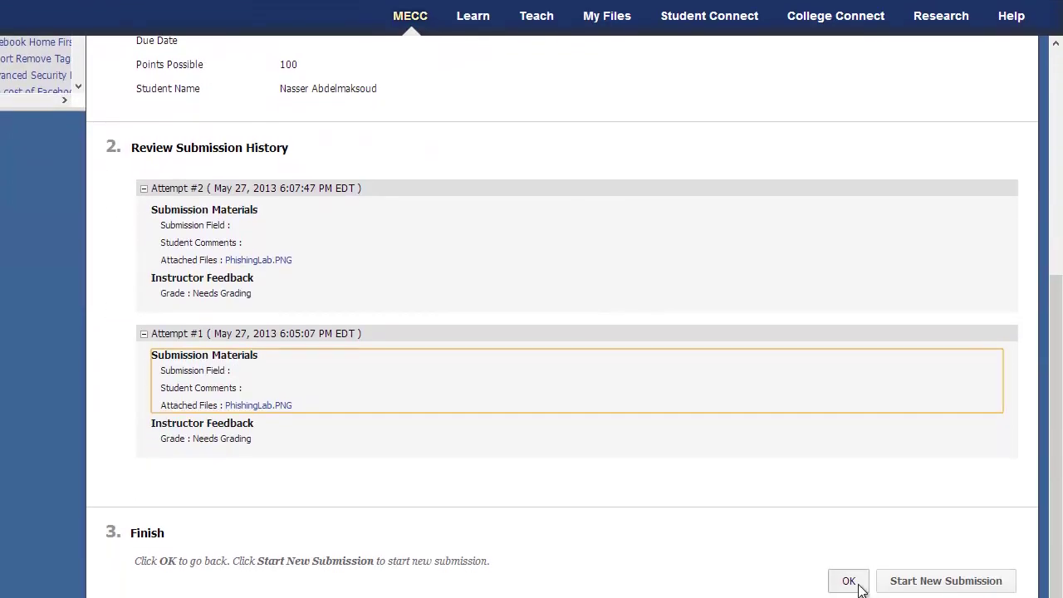
{"action": "left_click", "coordinate": [848, 581]}
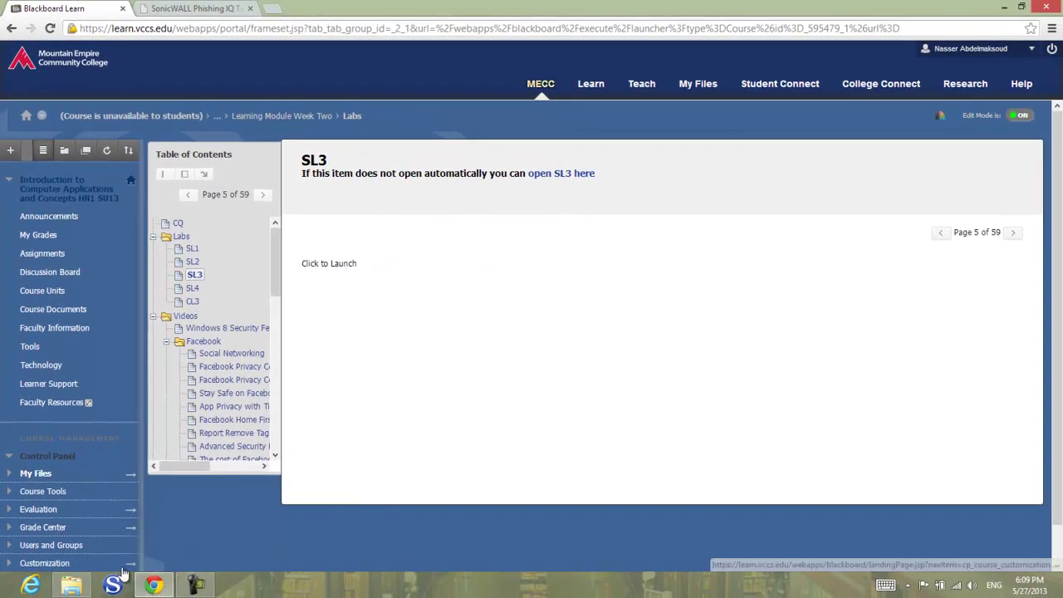
Switch to the Pictures library in File Explorer and open the PhishingLab image for editing in Paint
{"action": "left_click", "coordinate": [70, 586]}
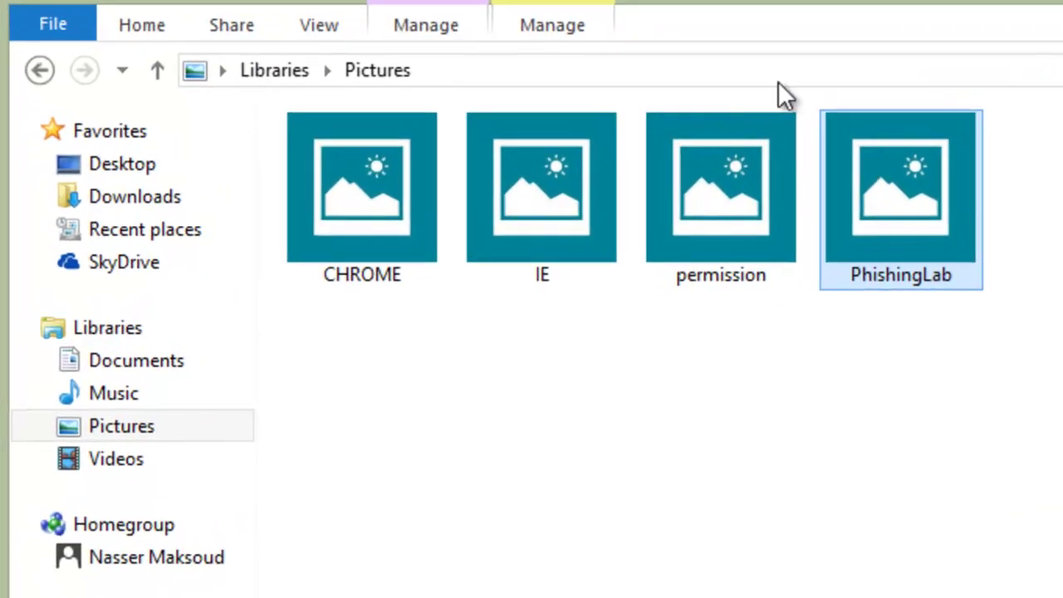
{"action": "right_click", "coordinate": [894, 178]}
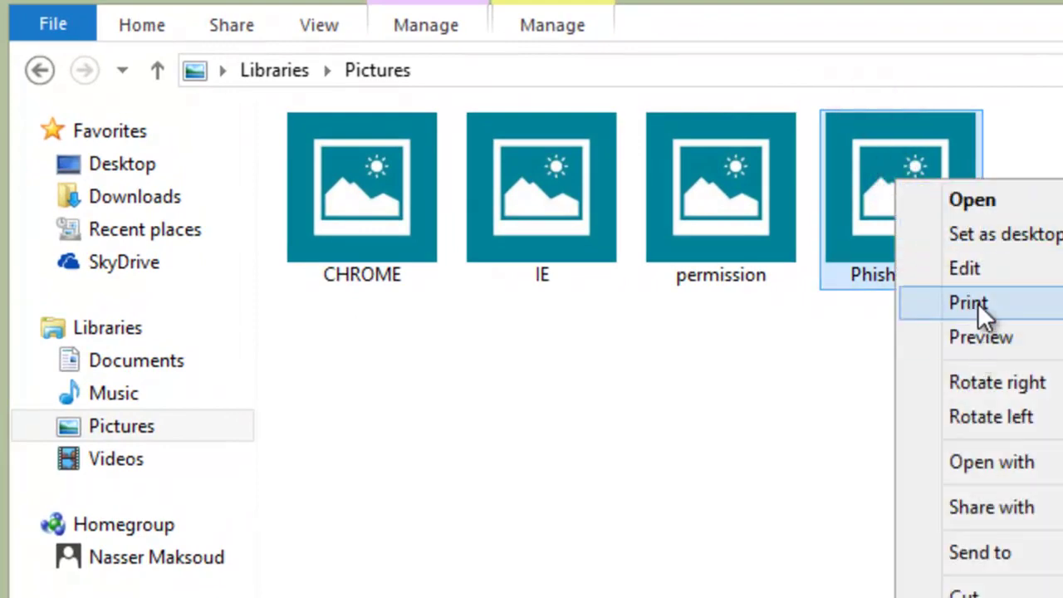
{"action": "left_click", "coordinate": [990, 266]}
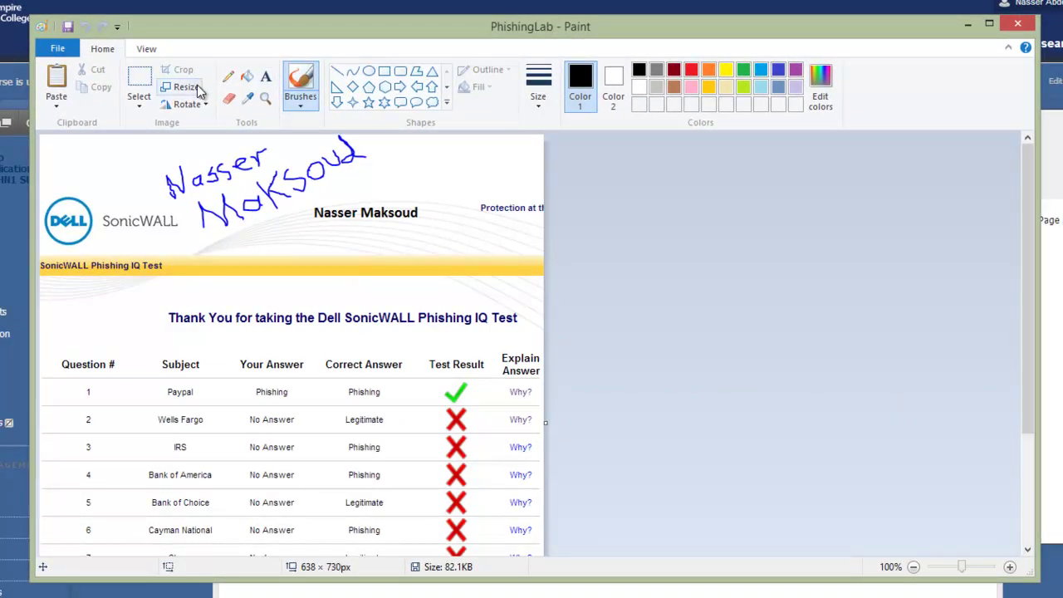
Resize the PhishingLab image to 250 by 250 pixels without maintaining the aspect ratio
{"action": "left_click", "coordinate": [186, 89]}
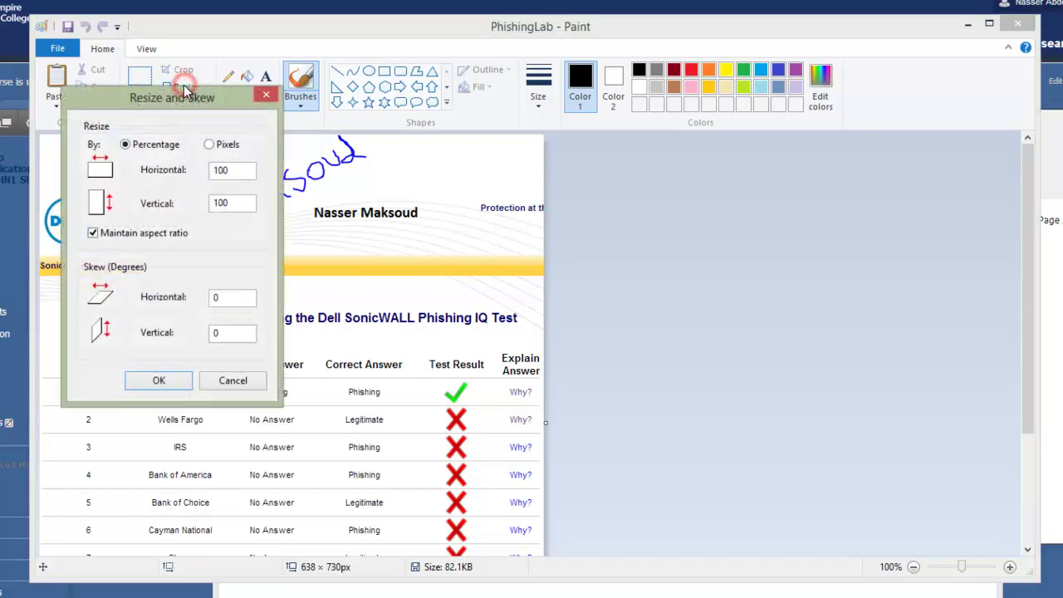
{"action": "left_click", "coordinate": [213, 147]}
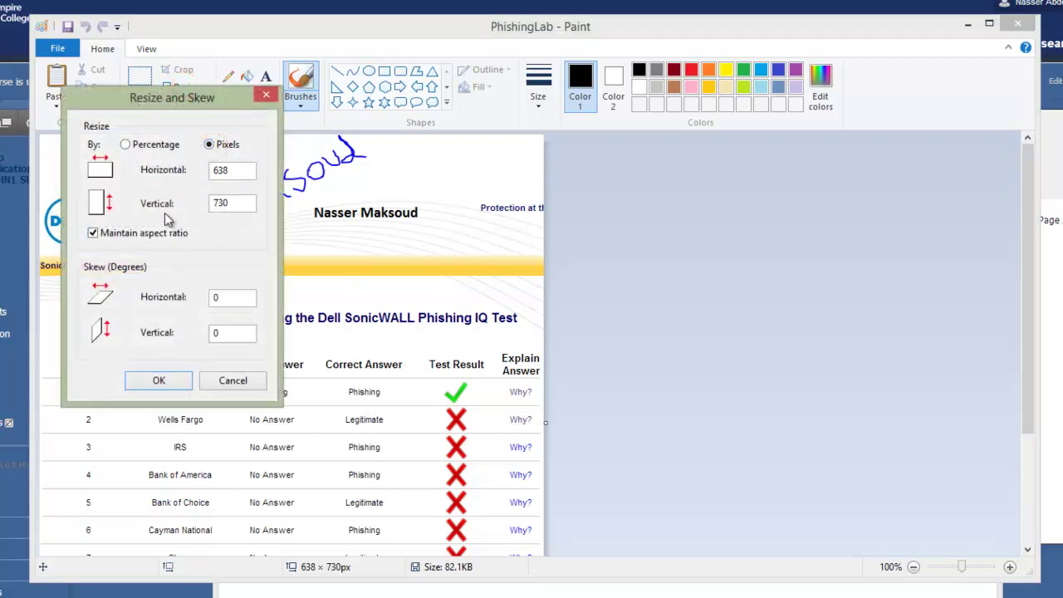
{"action": "left_click", "coordinate": [143, 235]}
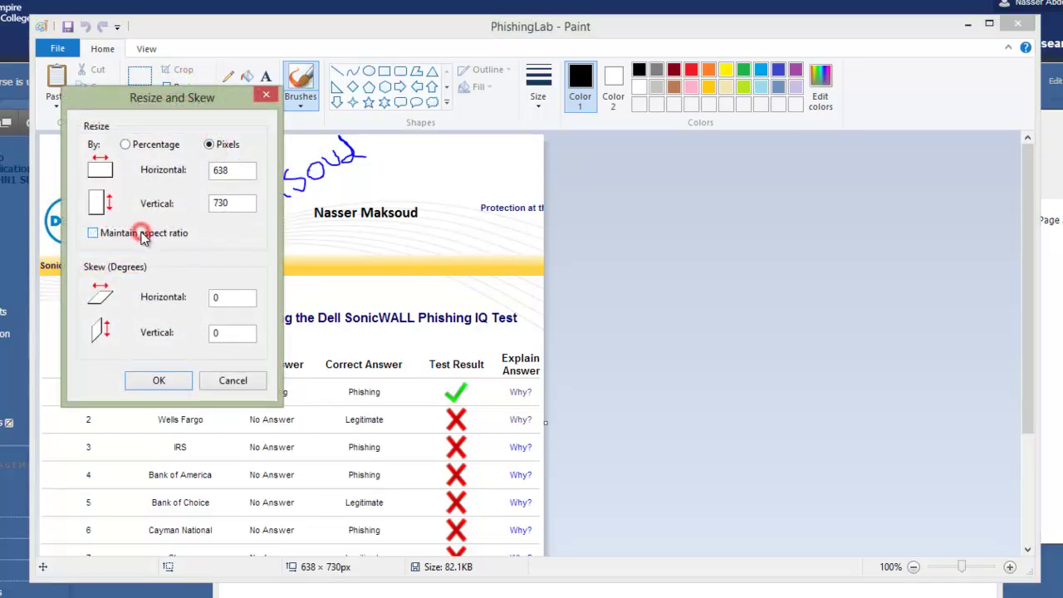
{"action": "double_click", "coordinate": [241, 170]}
{"action": "type", "text": "250"}
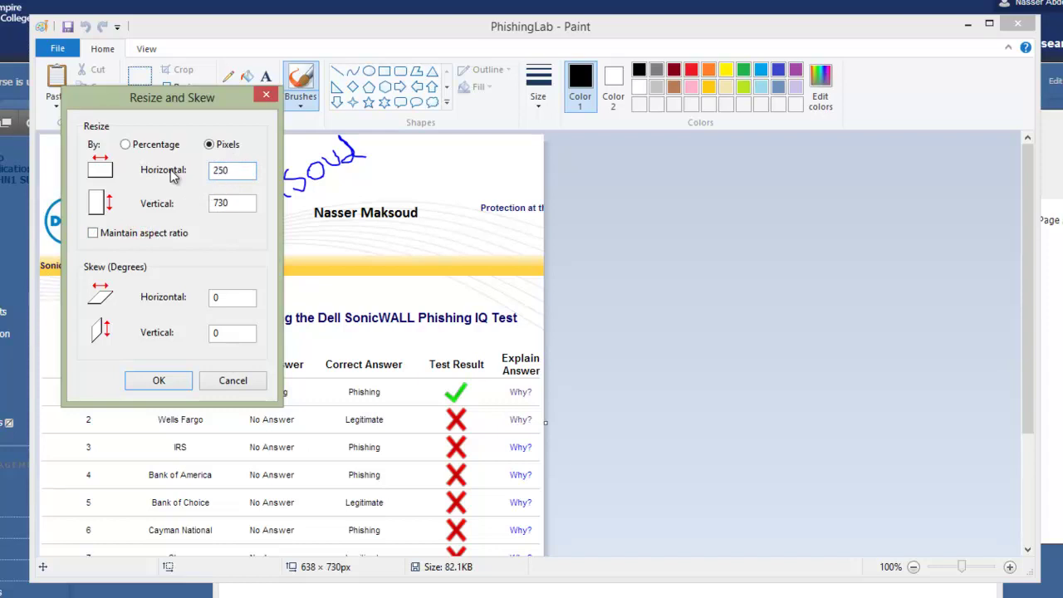
{"action": "double_click", "coordinate": [241, 203]}
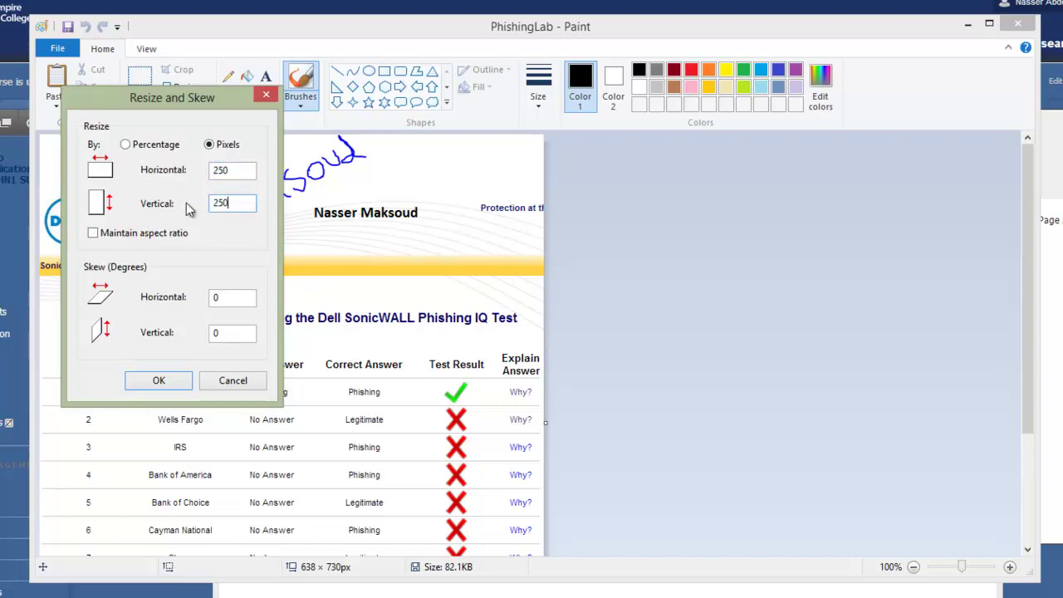
{"action": "type", "text": "250"}
{"action": "left_click", "coordinate": [182, 374]}
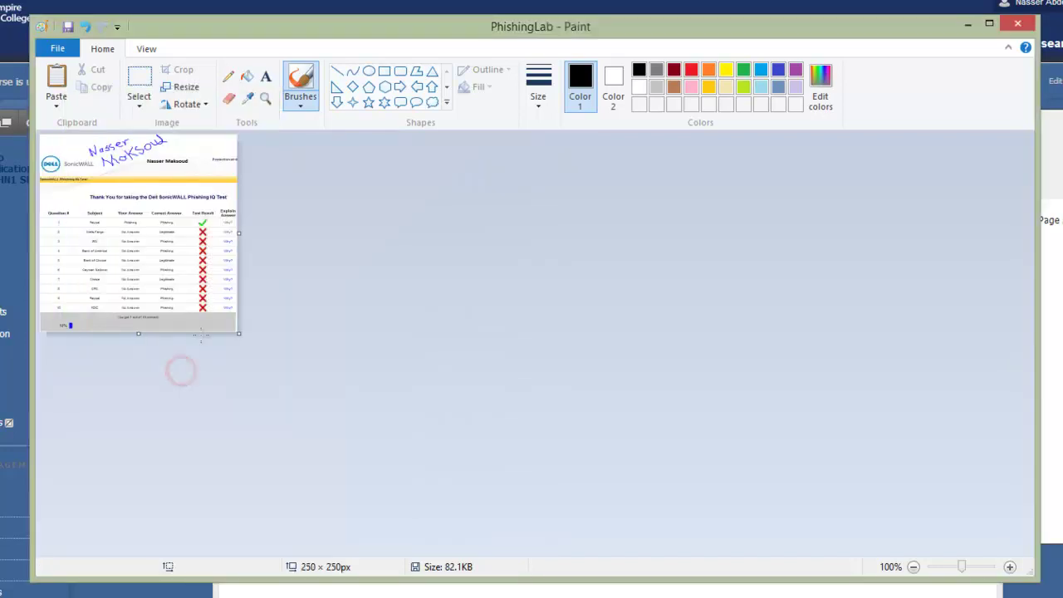
Save the resized PhishingLab image, then close Paint and the Pictures window
{"action": "left_click", "coordinate": [67, 25]}
{"action": "left_click", "coordinate": [1017, 24]}
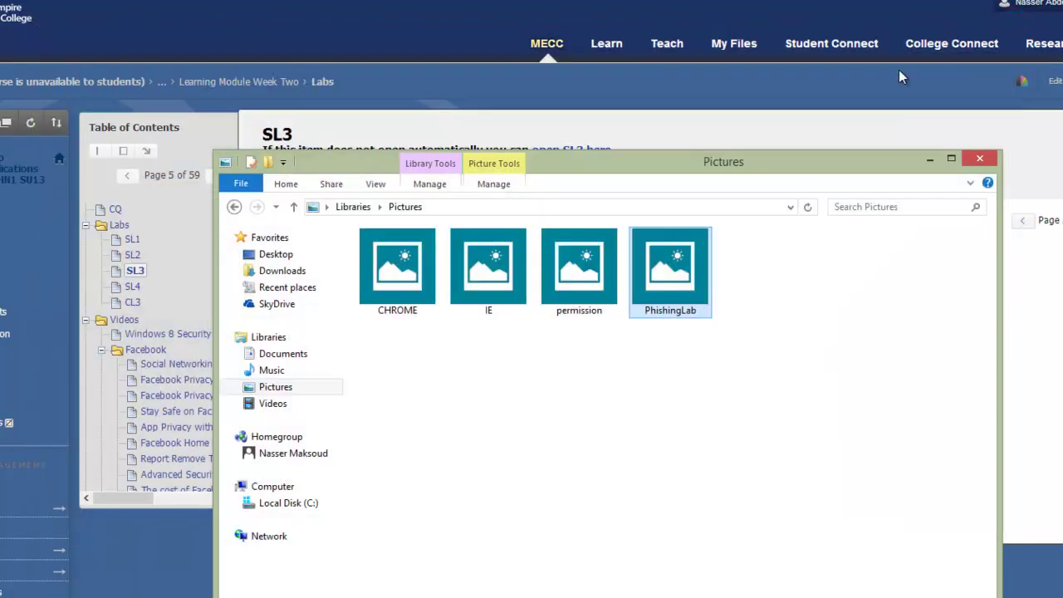
{"action": "left_click", "coordinate": [979, 160]}
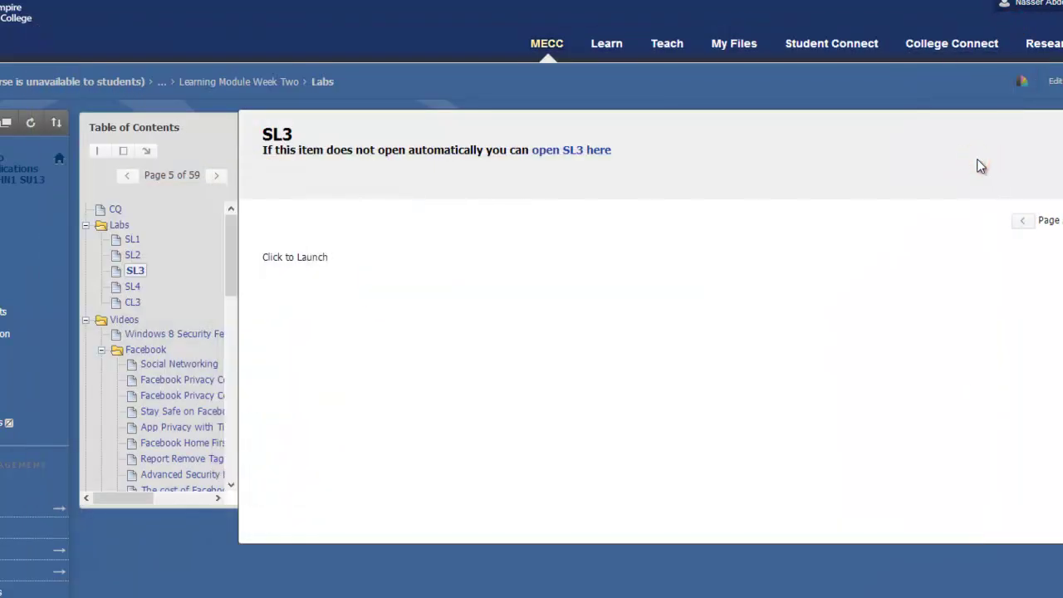